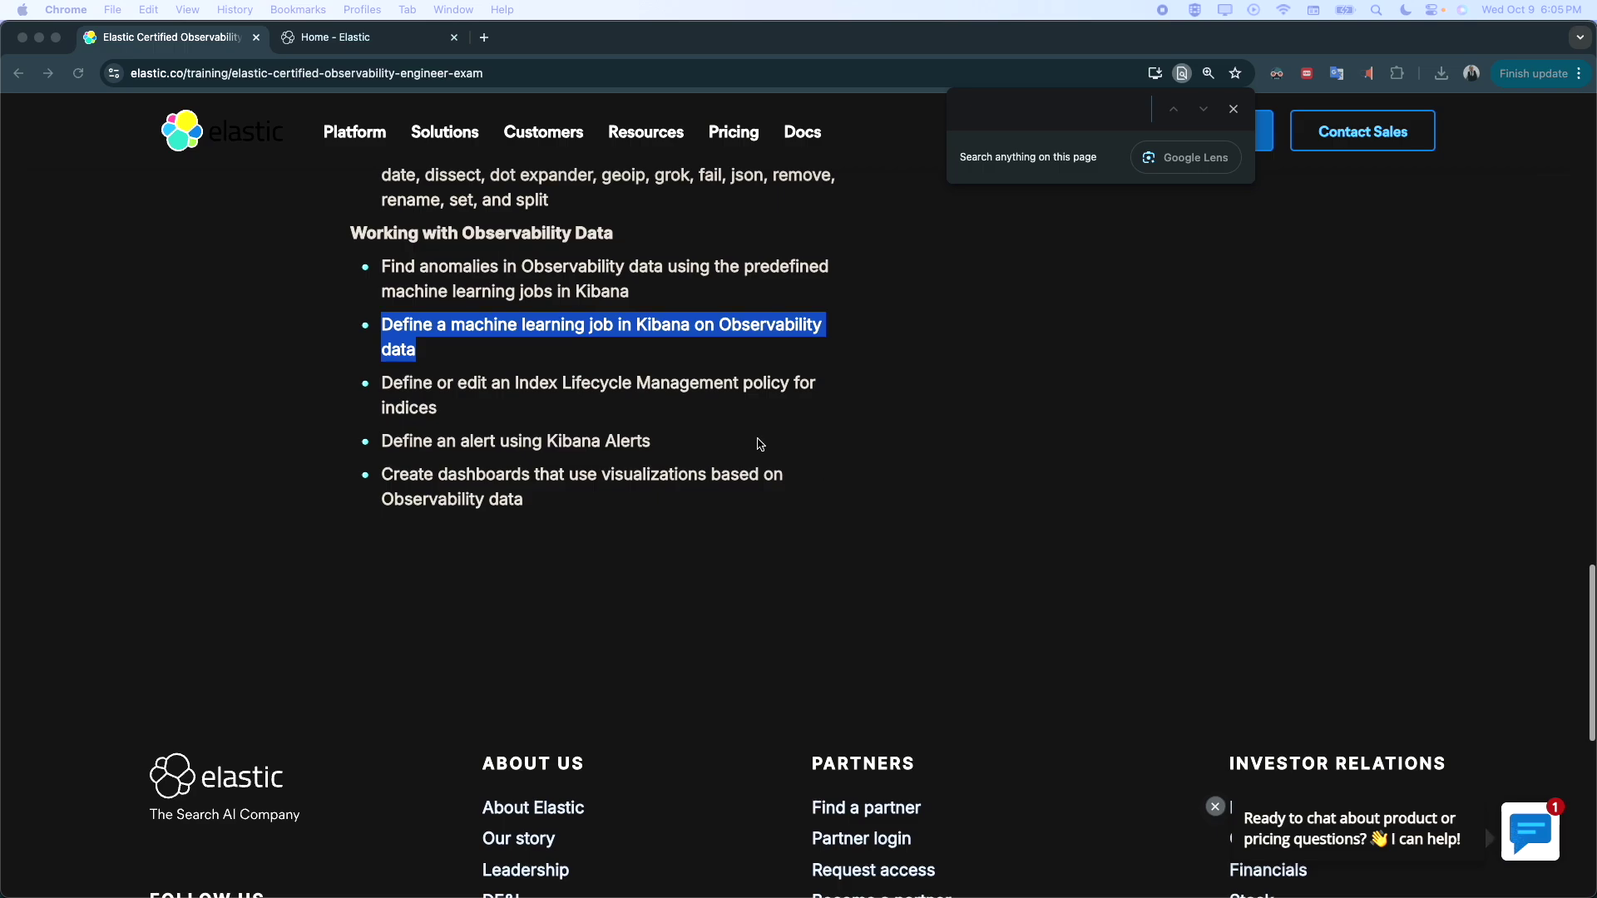
{"action": "left_click", "coordinate": [503, 351]}
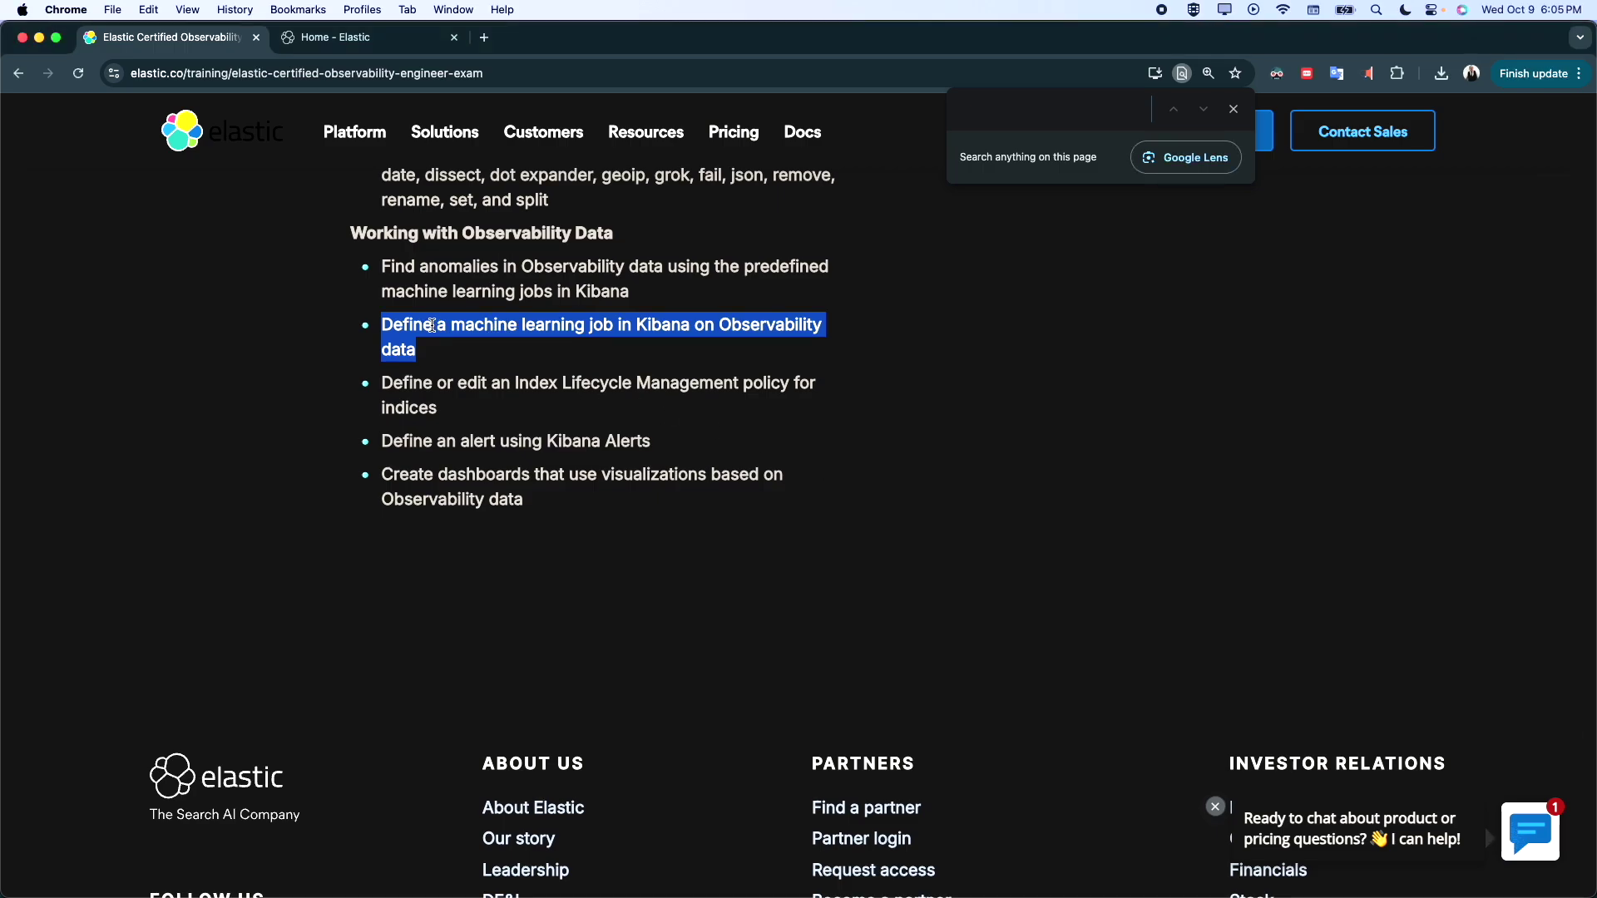
{"action": "left_click", "coordinate": [425, 325]}
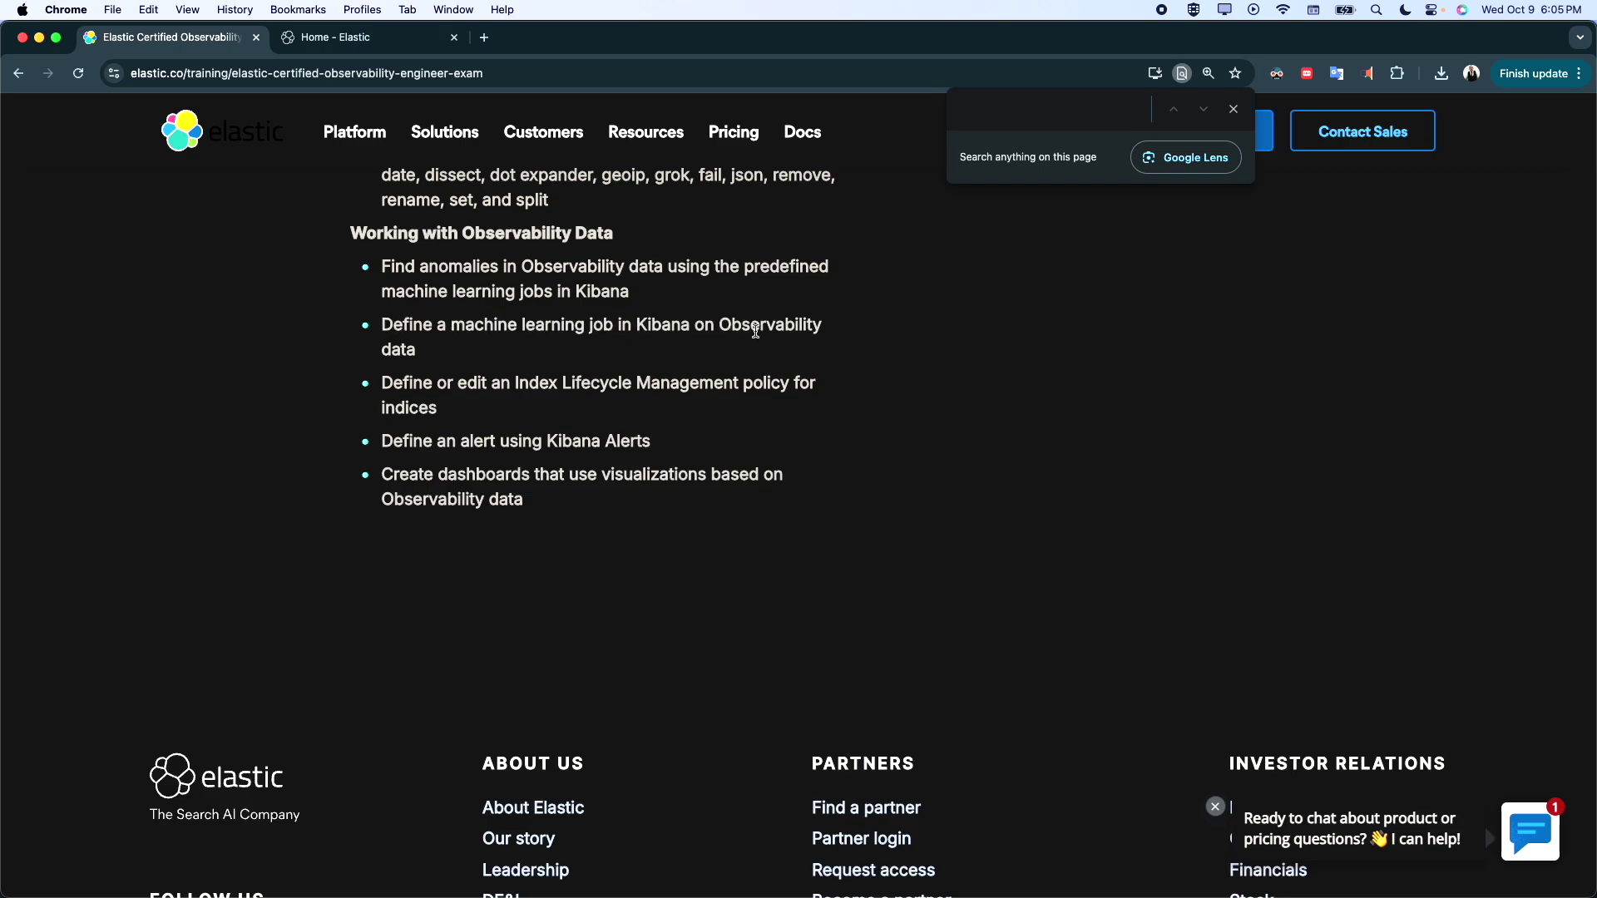
{"action": "double_click", "coordinate": [398, 349]}
Switch to the Kibana browser tab and start creating a new anomaly detection job in Machine Learning.
{"action": "left_click", "coordinate": [366, 38]}
{"action": "left_click", "coordinate": [29, 145]}
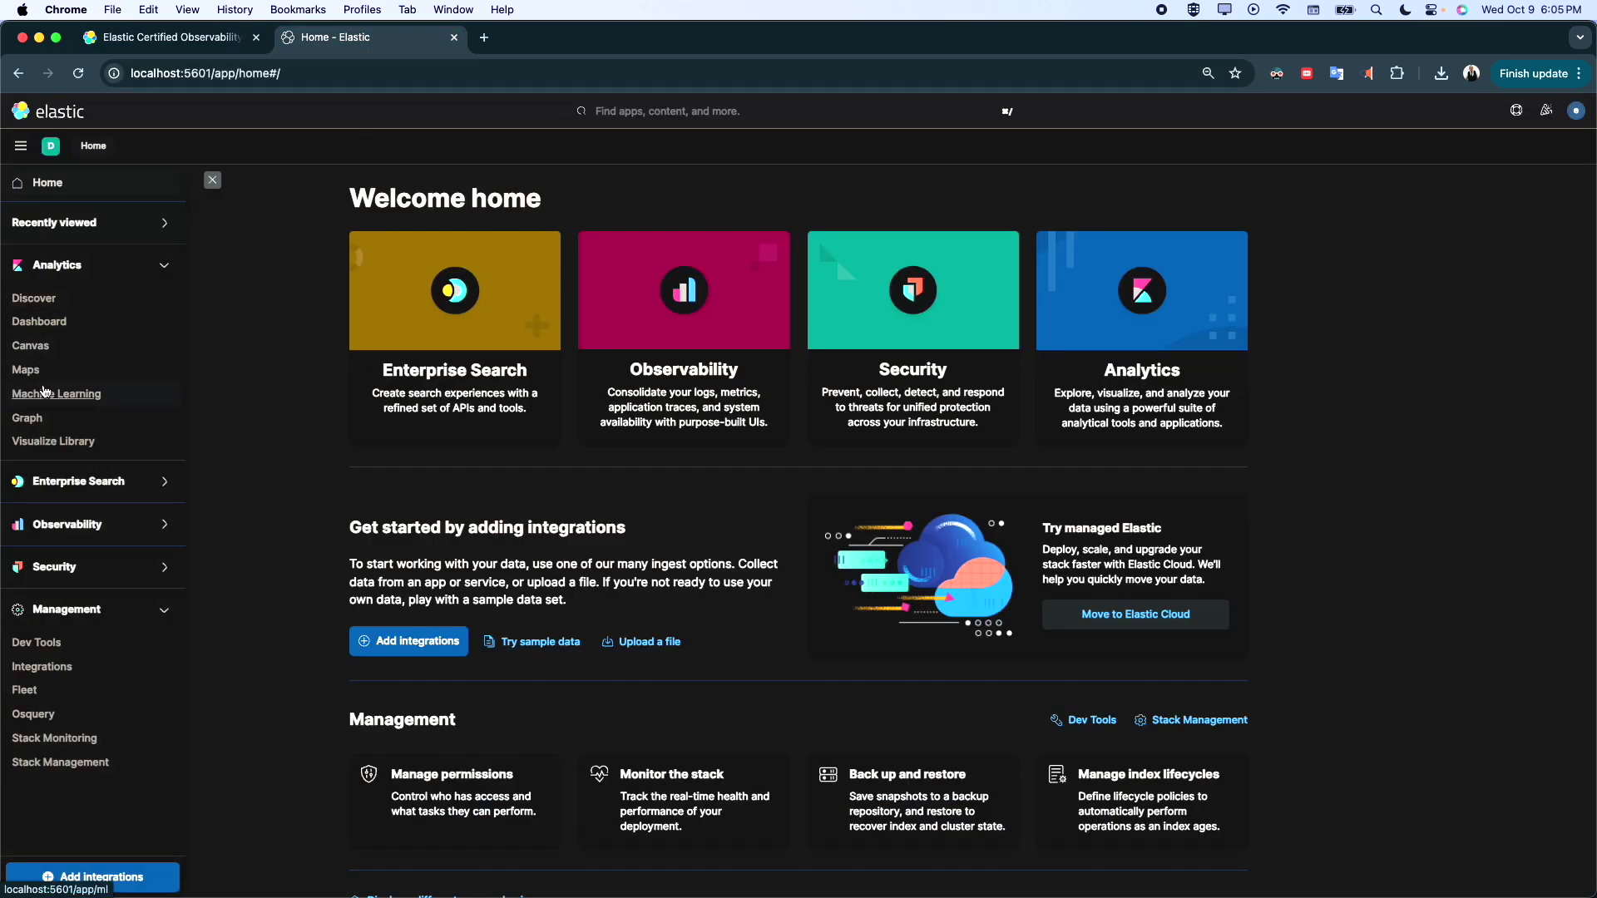
{"action": "left_click", "coordinate": [46, 393]}
{"action": "left_click", "coordinate": [33, 341]}
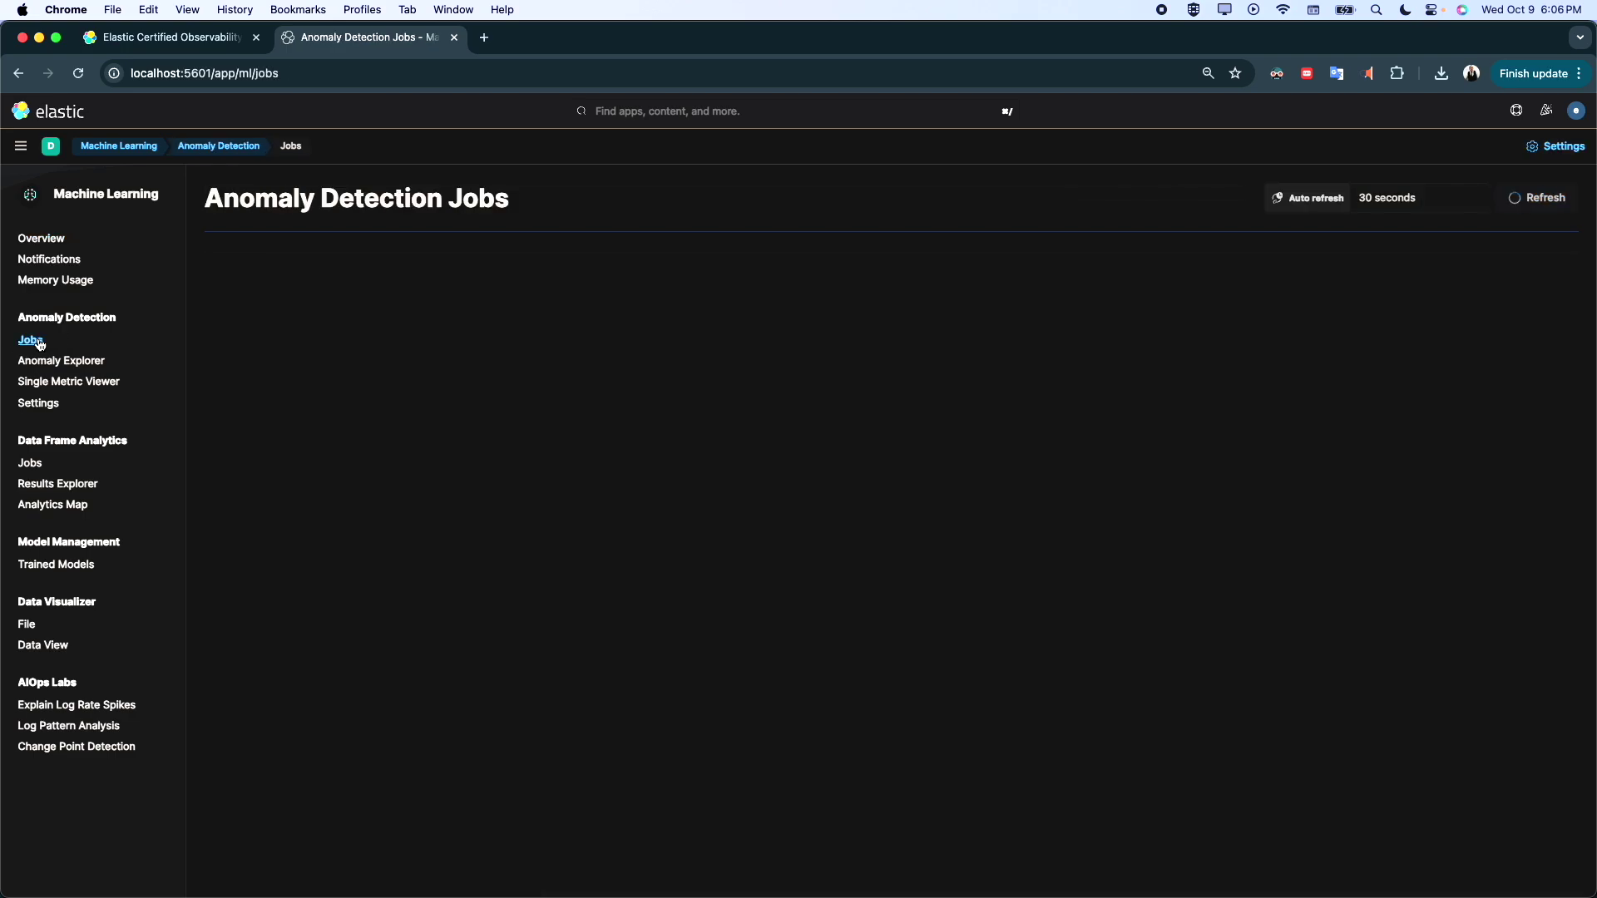
{"action": "left_click", "coordinate": [1547, 265]}
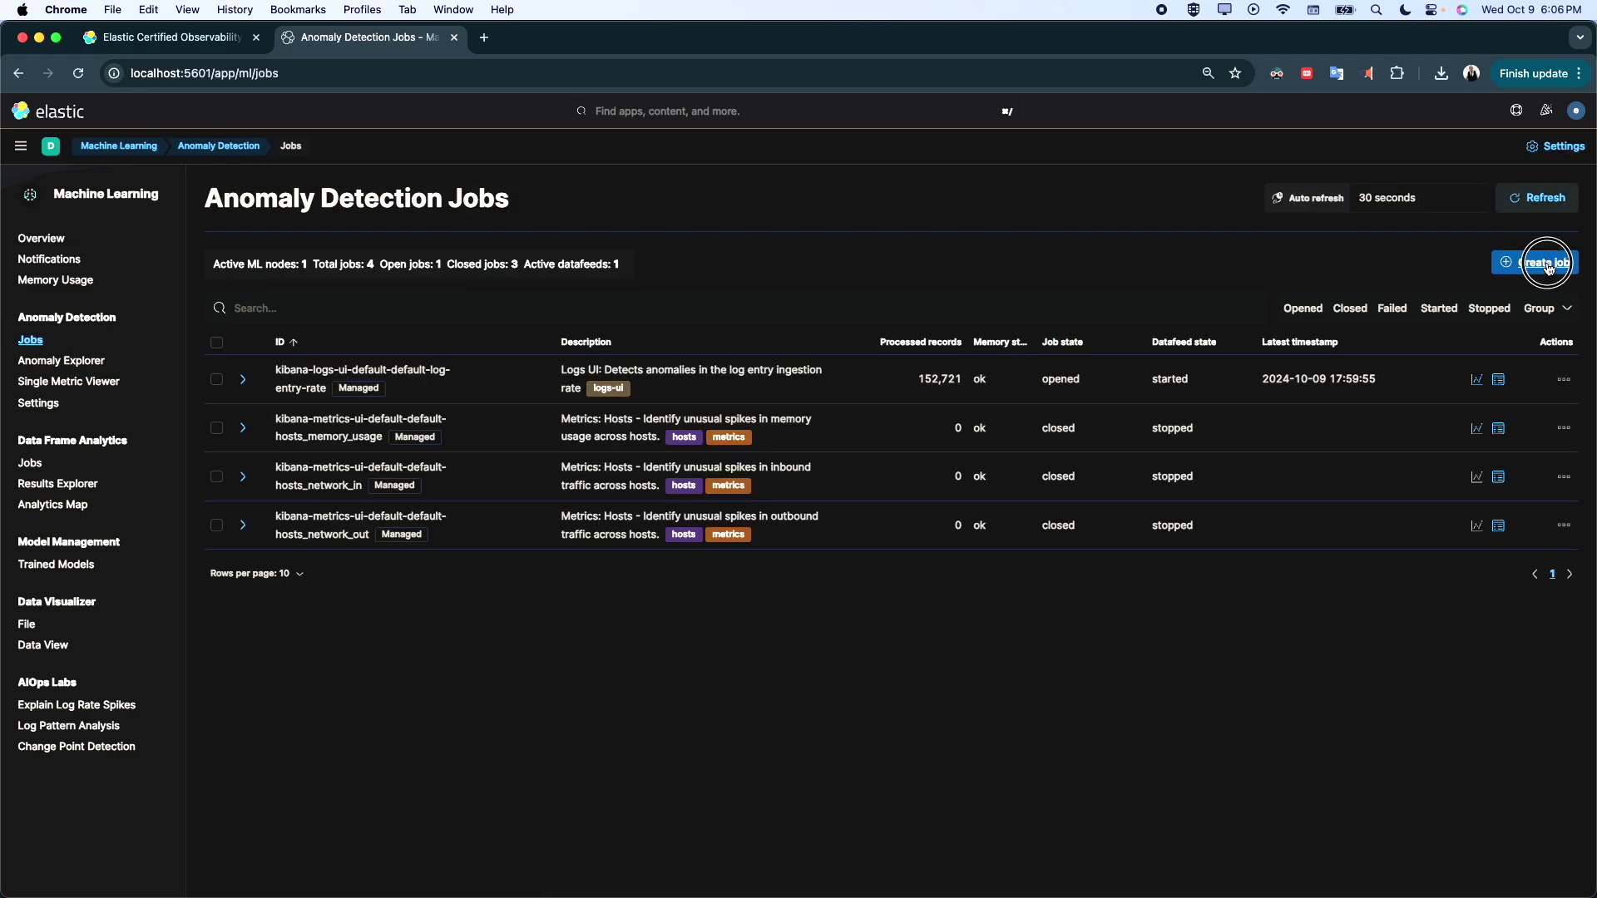
Find the logs-* data view and choose the Single metric wizard for the job.
{"action": "left_click", "coordinate": [782, 295]}
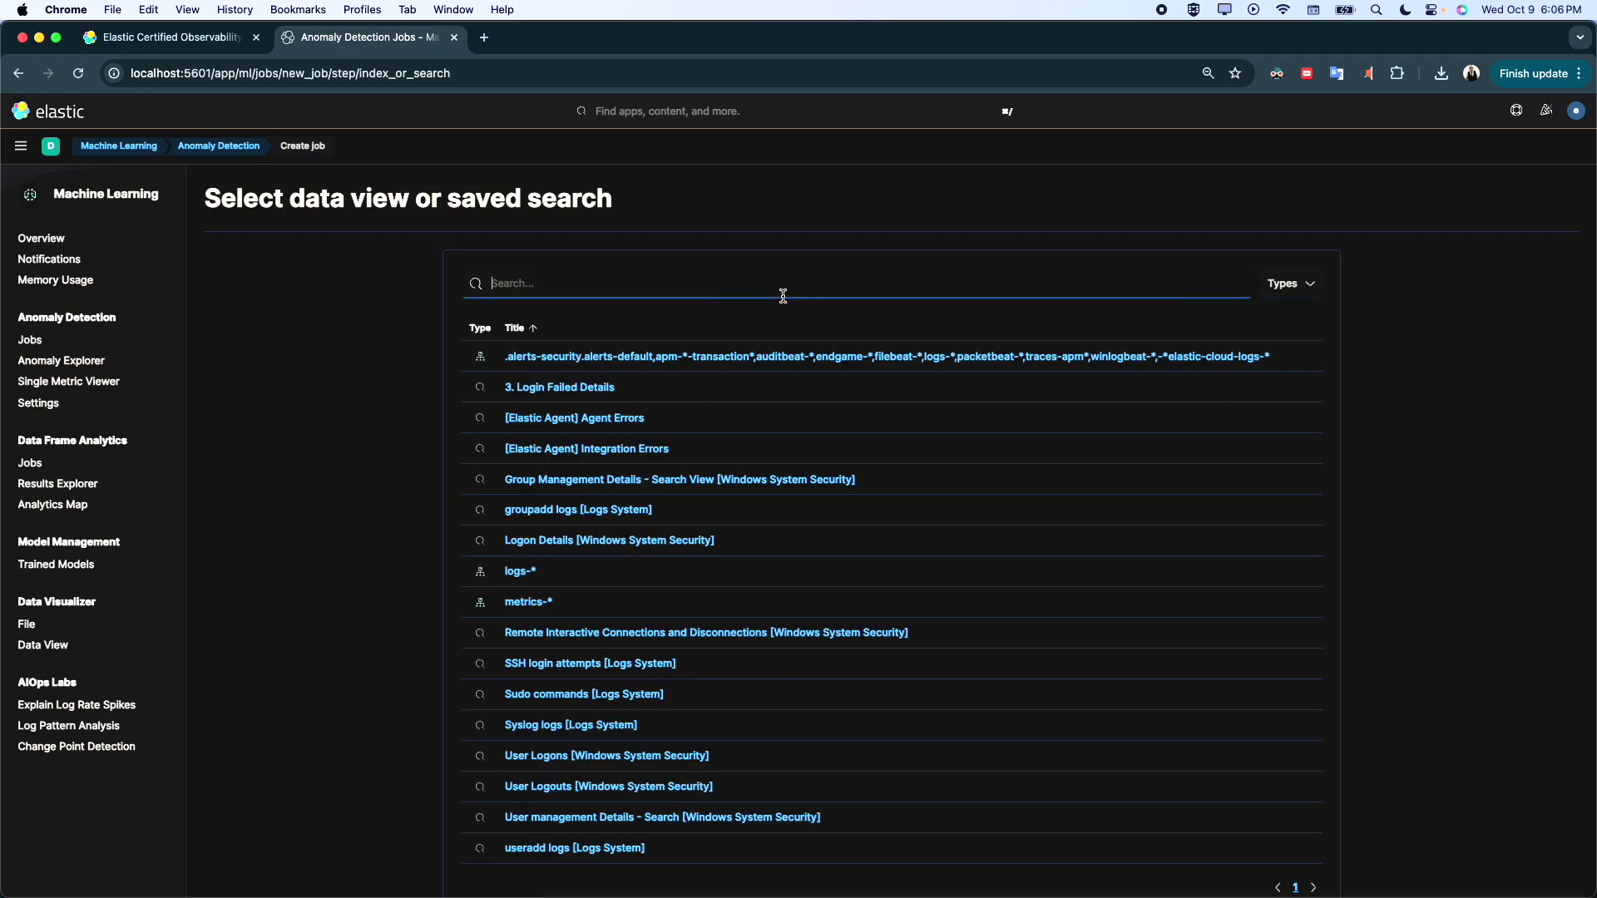
{"action": "type", "text": "logs"}
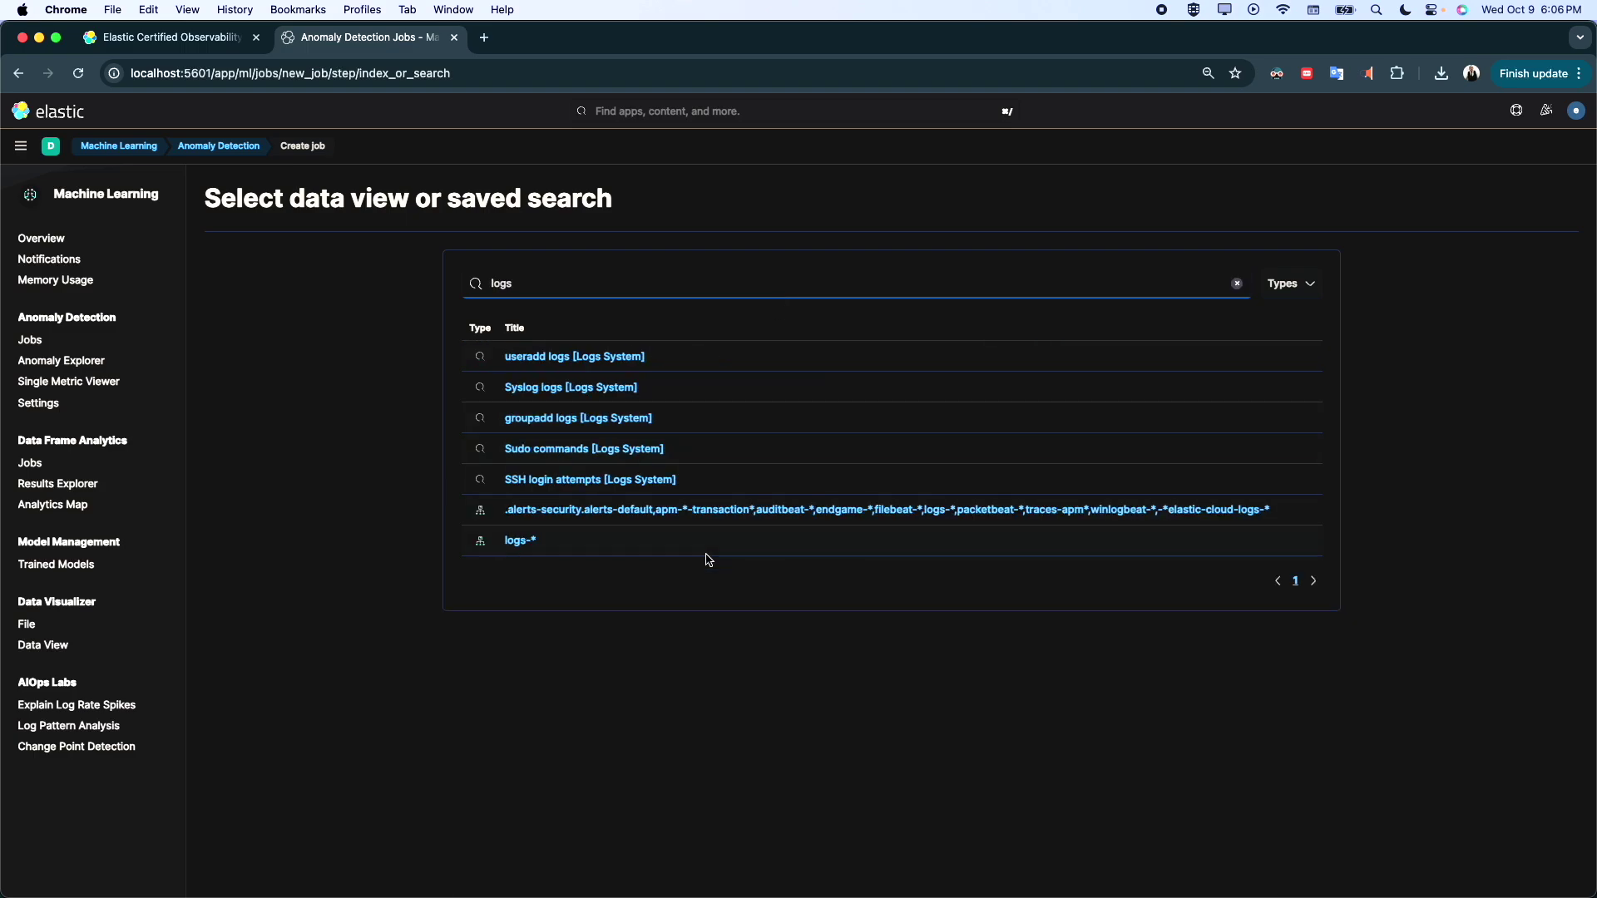
{"action": "left_click", "coordinate": [519, 542]}
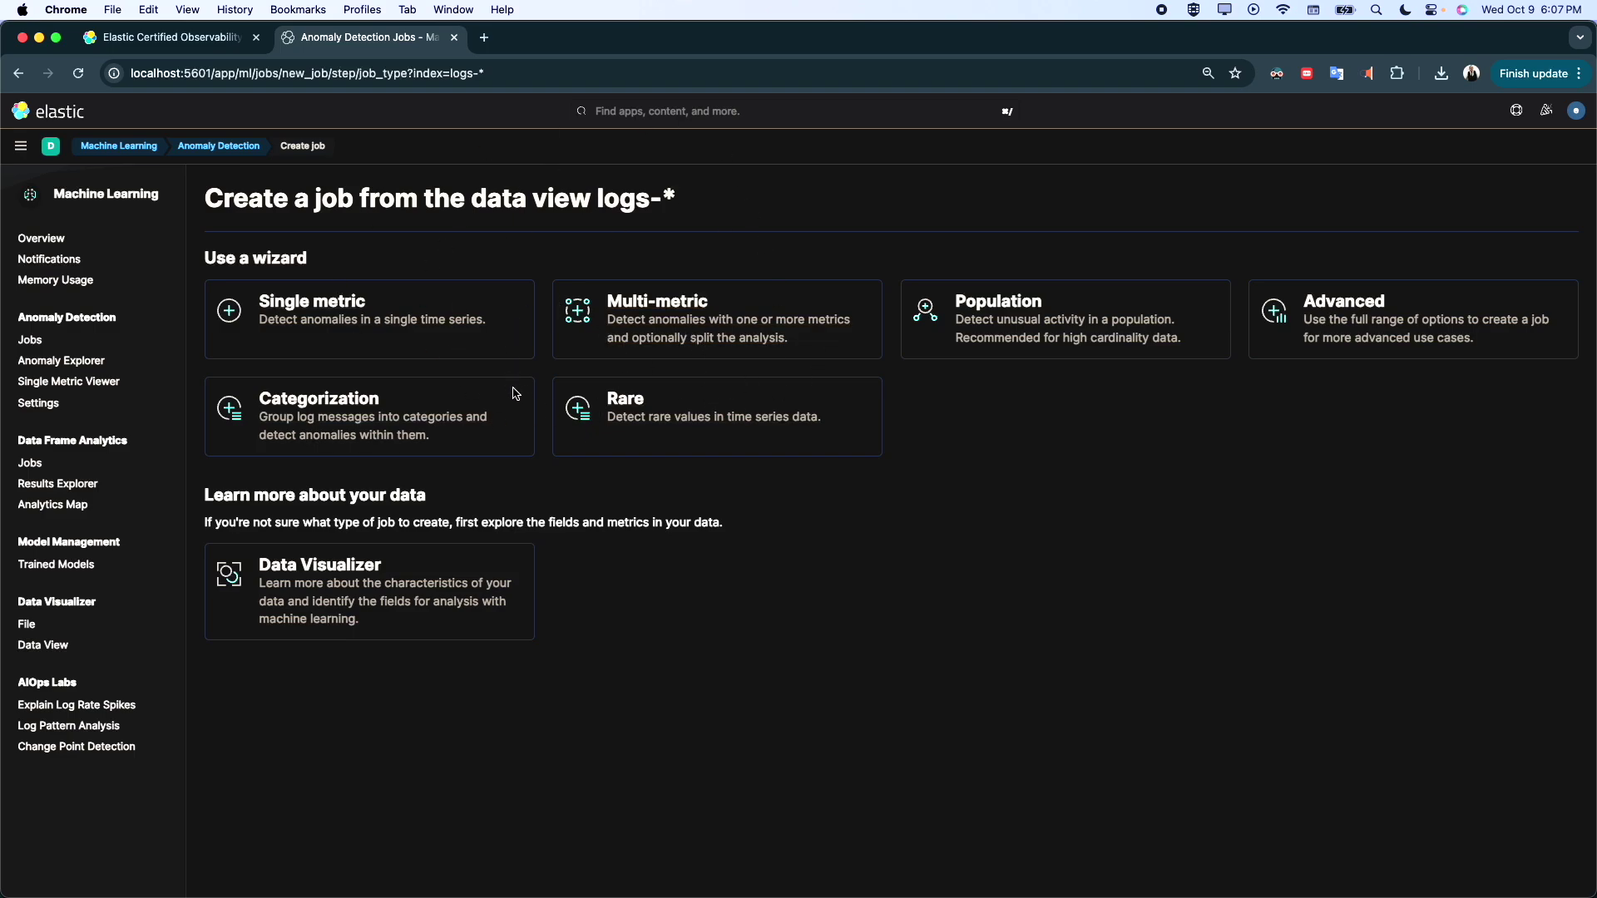
{"action": "left_click", "coordinate": [390, 303]}
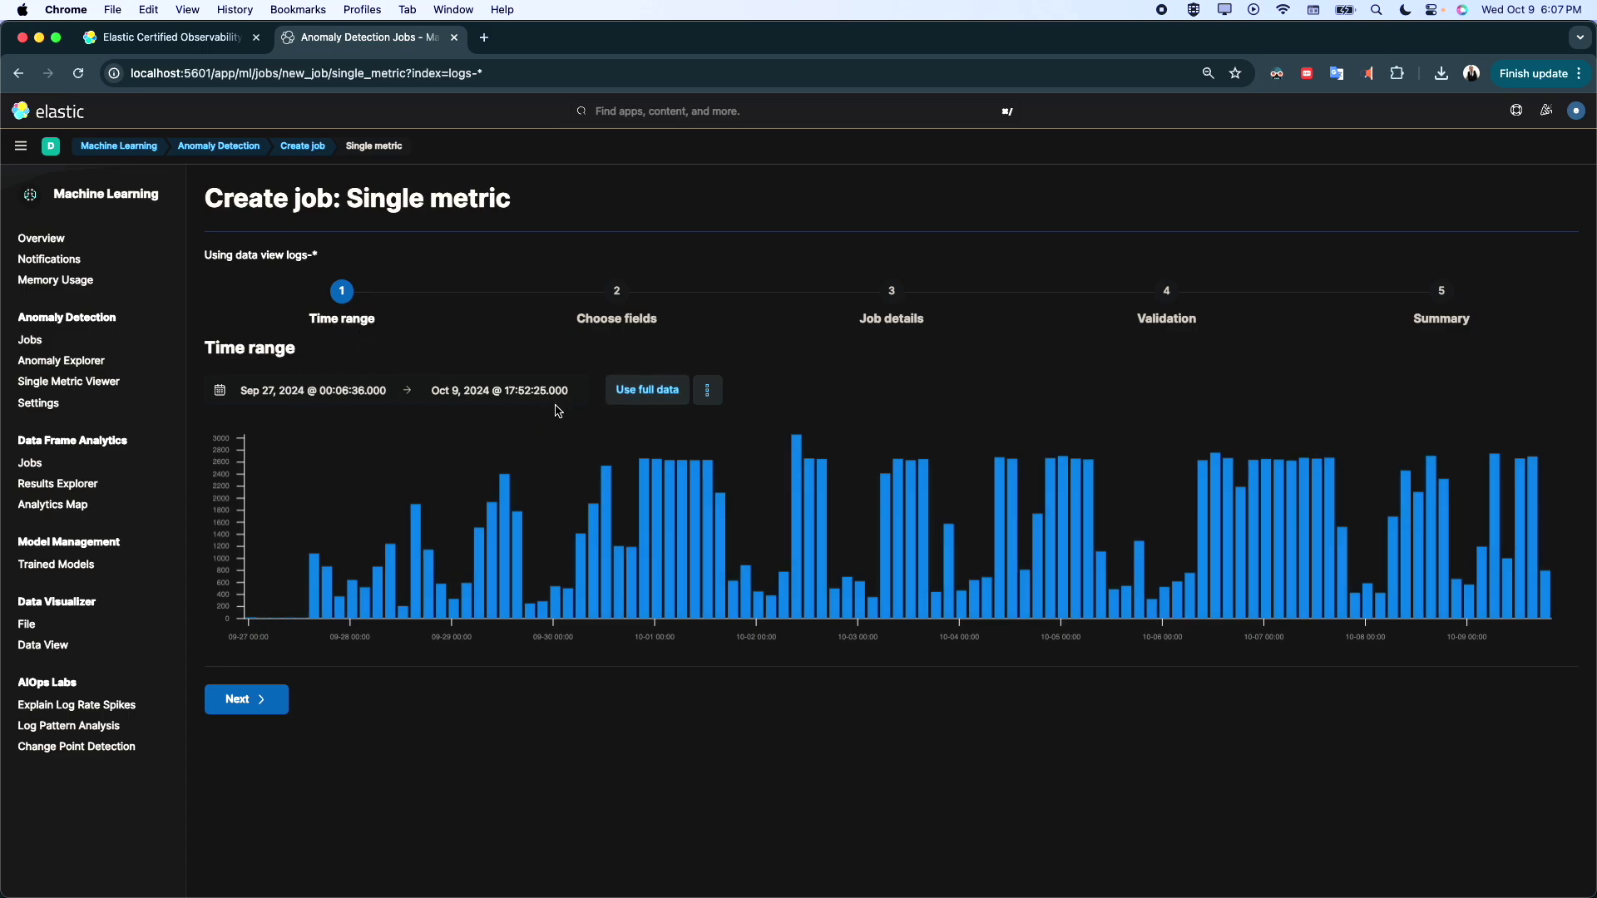
Apply the full data time range to the job and choose Count(Event rate) as the field to analyse.
{"action": "left_click", "coordinate": [648, 401]}
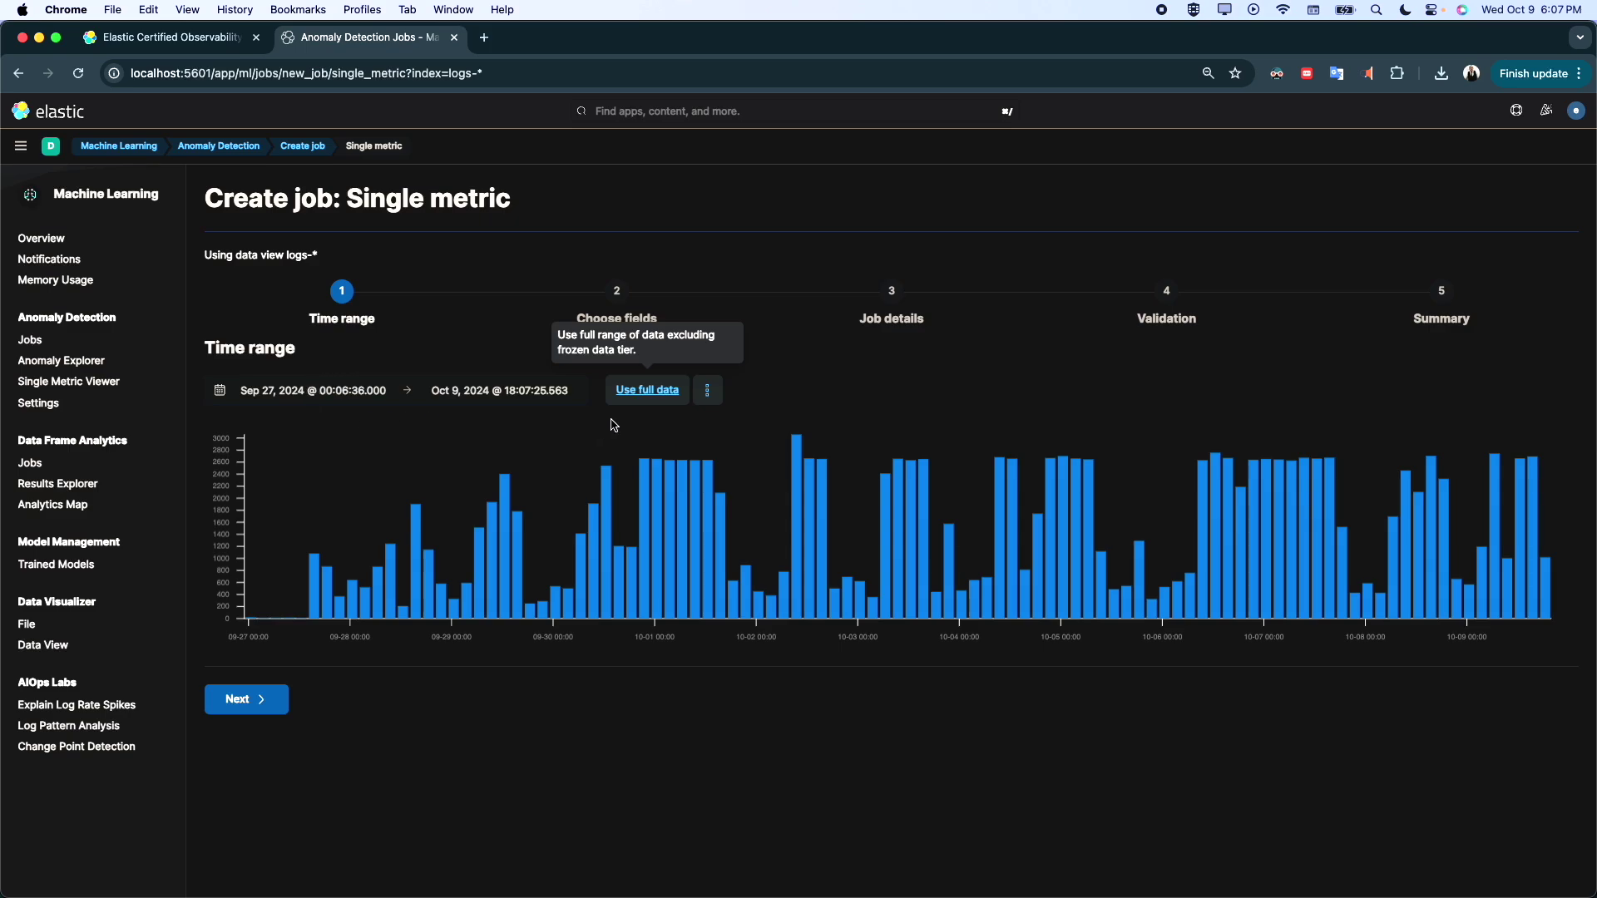
{"action": "left_click", "coordinate": [254, 708]}
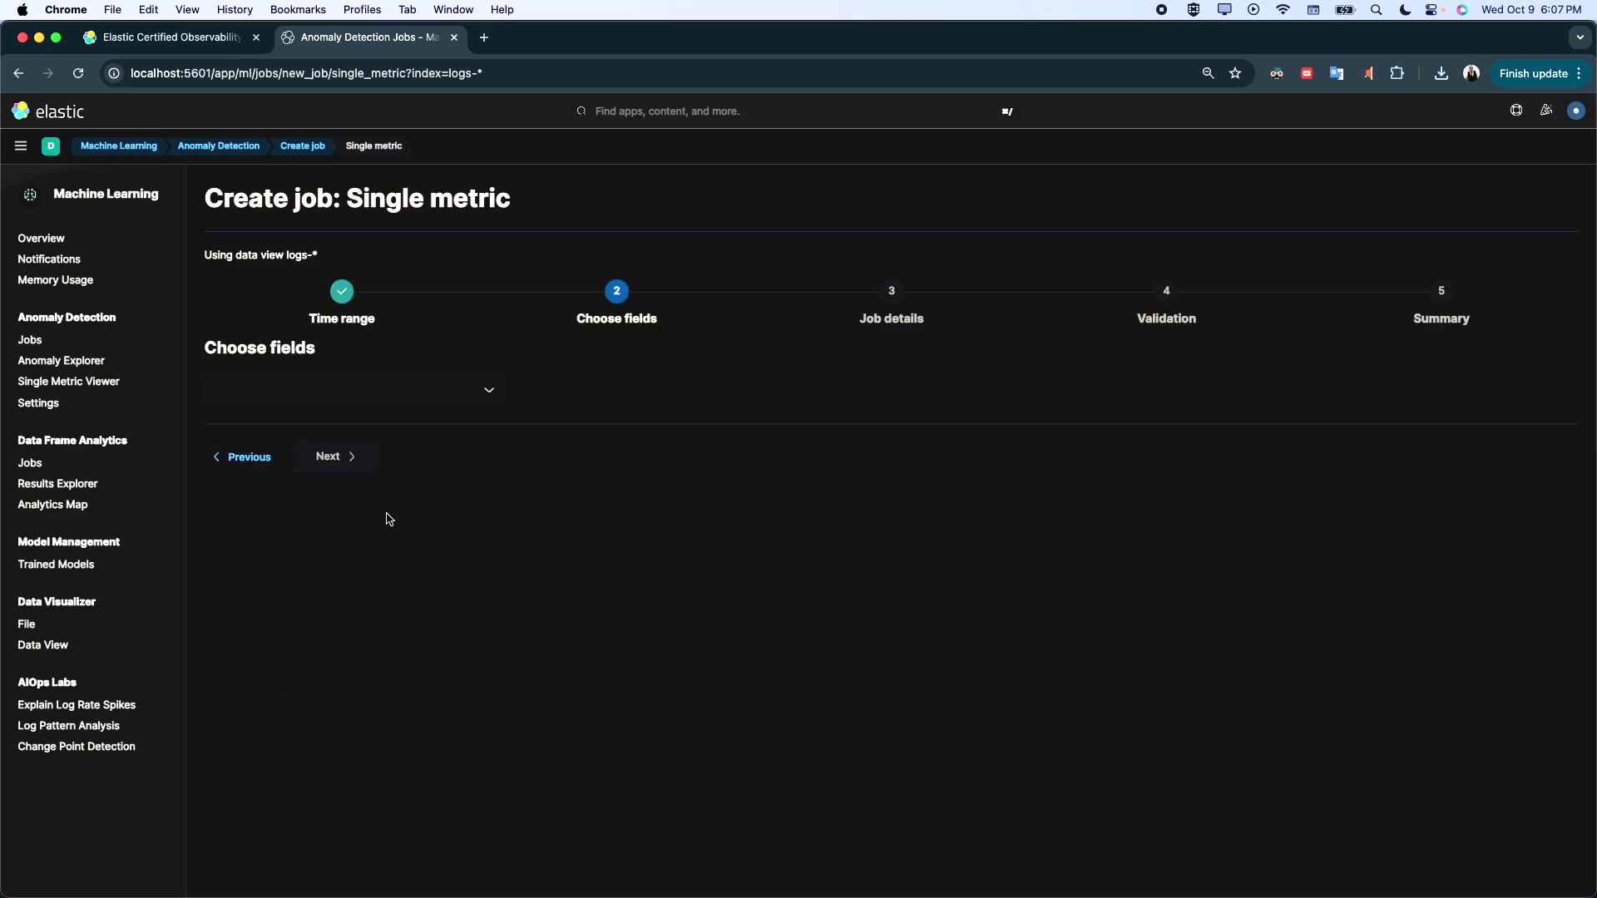
{"action": "left_click", "coordinate": [465, 395]}
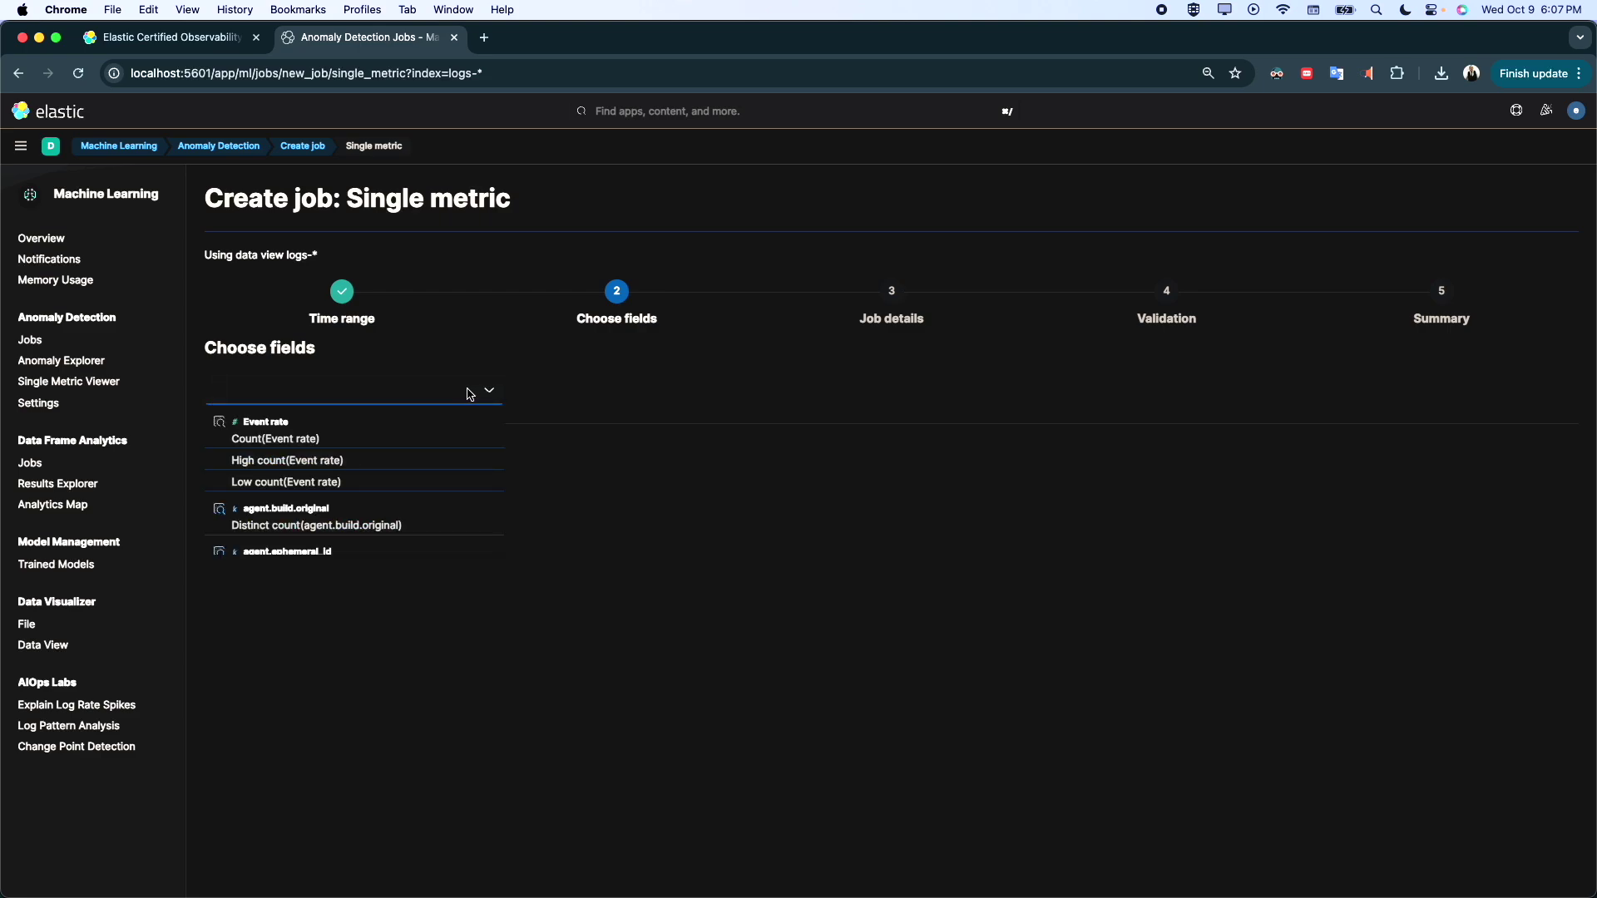
{"action": "scroll", "coordinate": [340, 464], "scroll_direction": "down", "scroll_amount": 5}
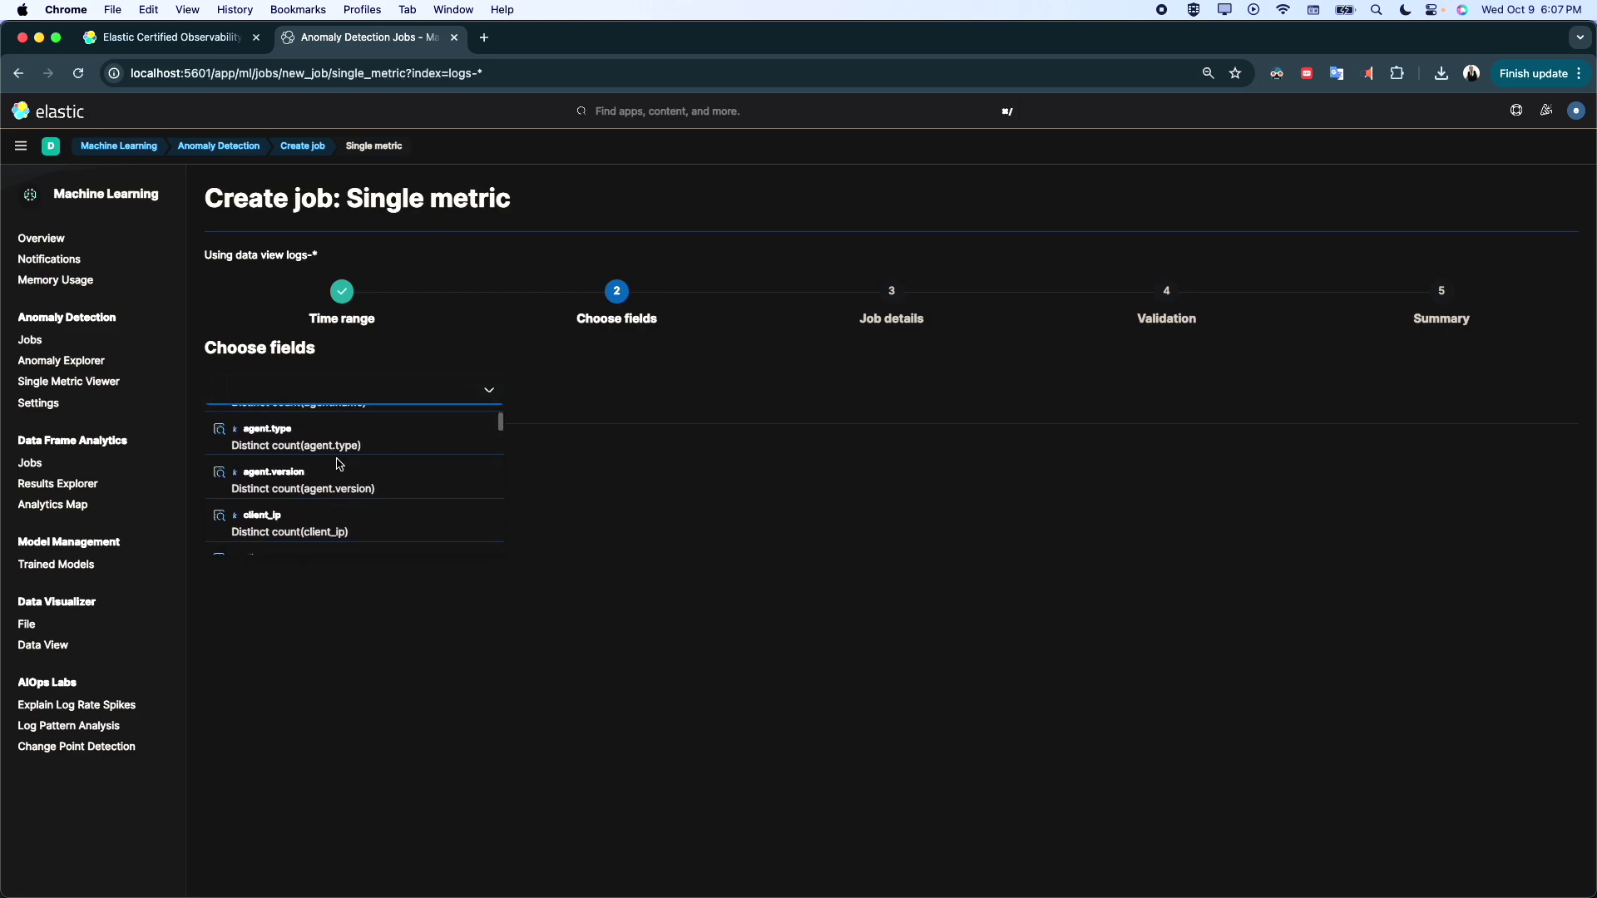
{"action": "scroll", "coordinate": [340, 464], "scroll_direction": "up", "scroll_amount": 5}
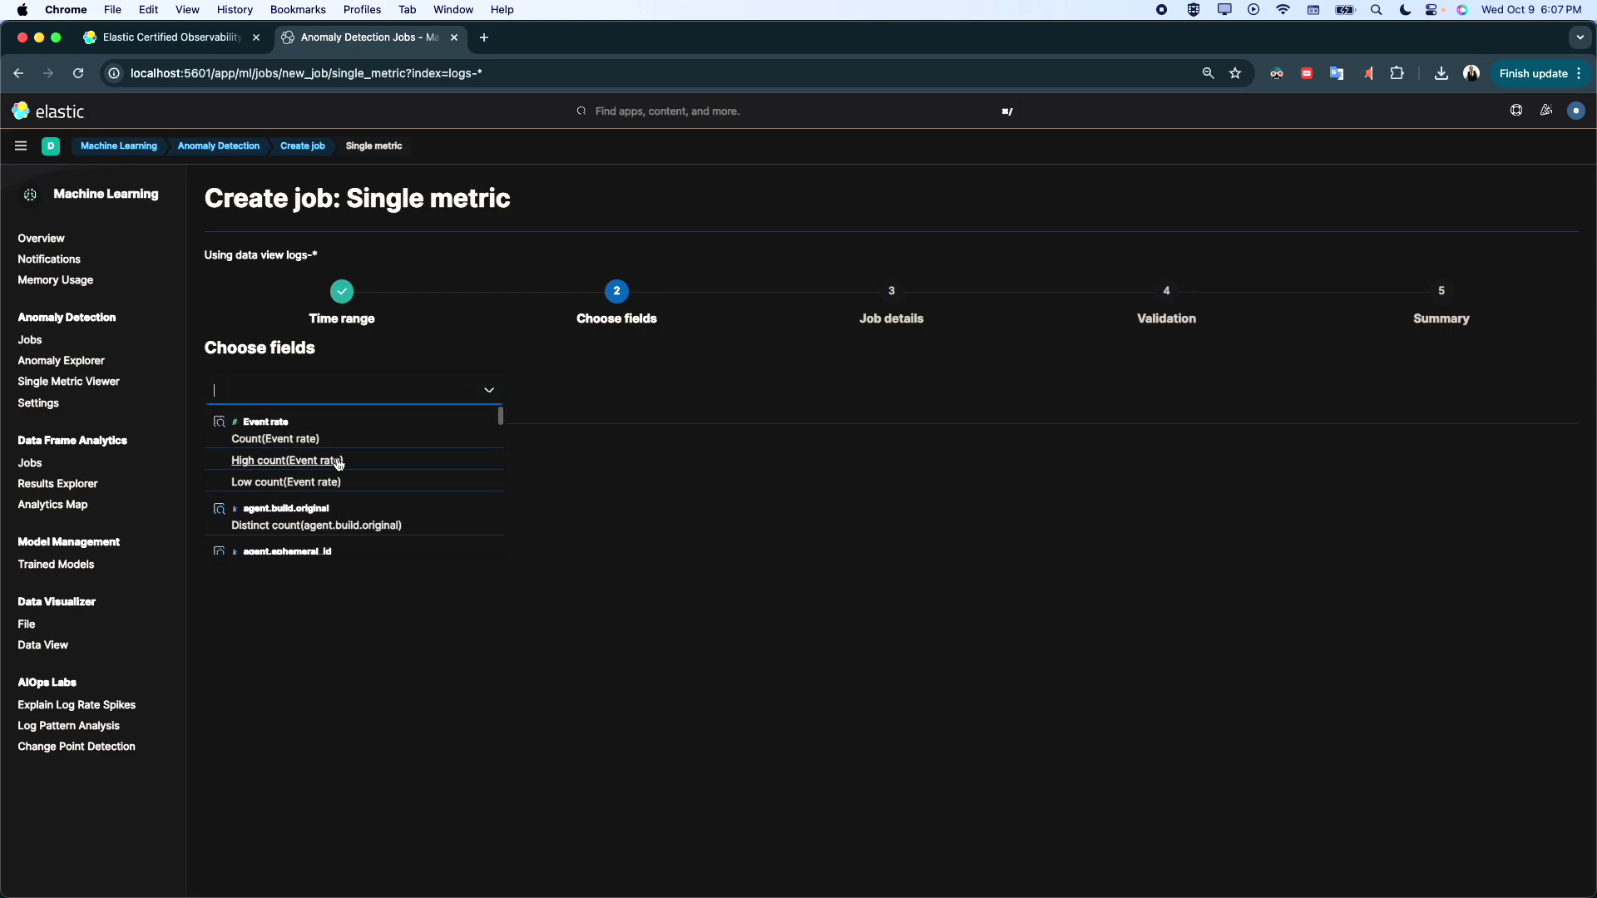
{"action": "left_click", "coordinate": [263, 441]}
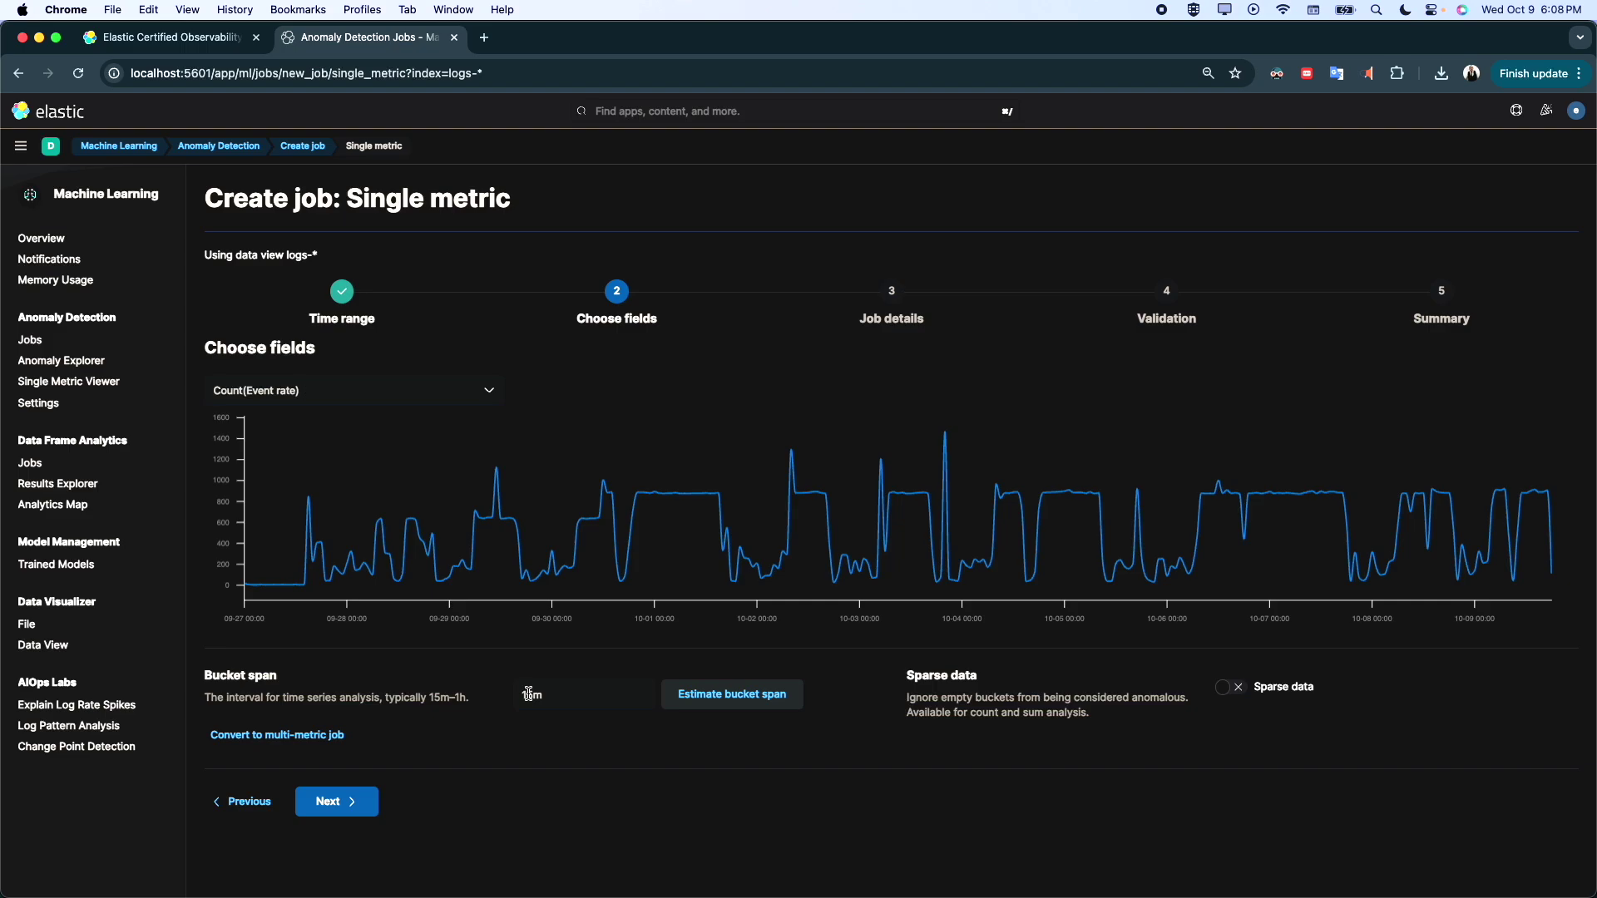
Estimate the job's bucket span and proceed to the job details.
{"action": "left_click", "coordinate": [720, 697]}
{"action": "left_click", "coordinate": [730, 699]}
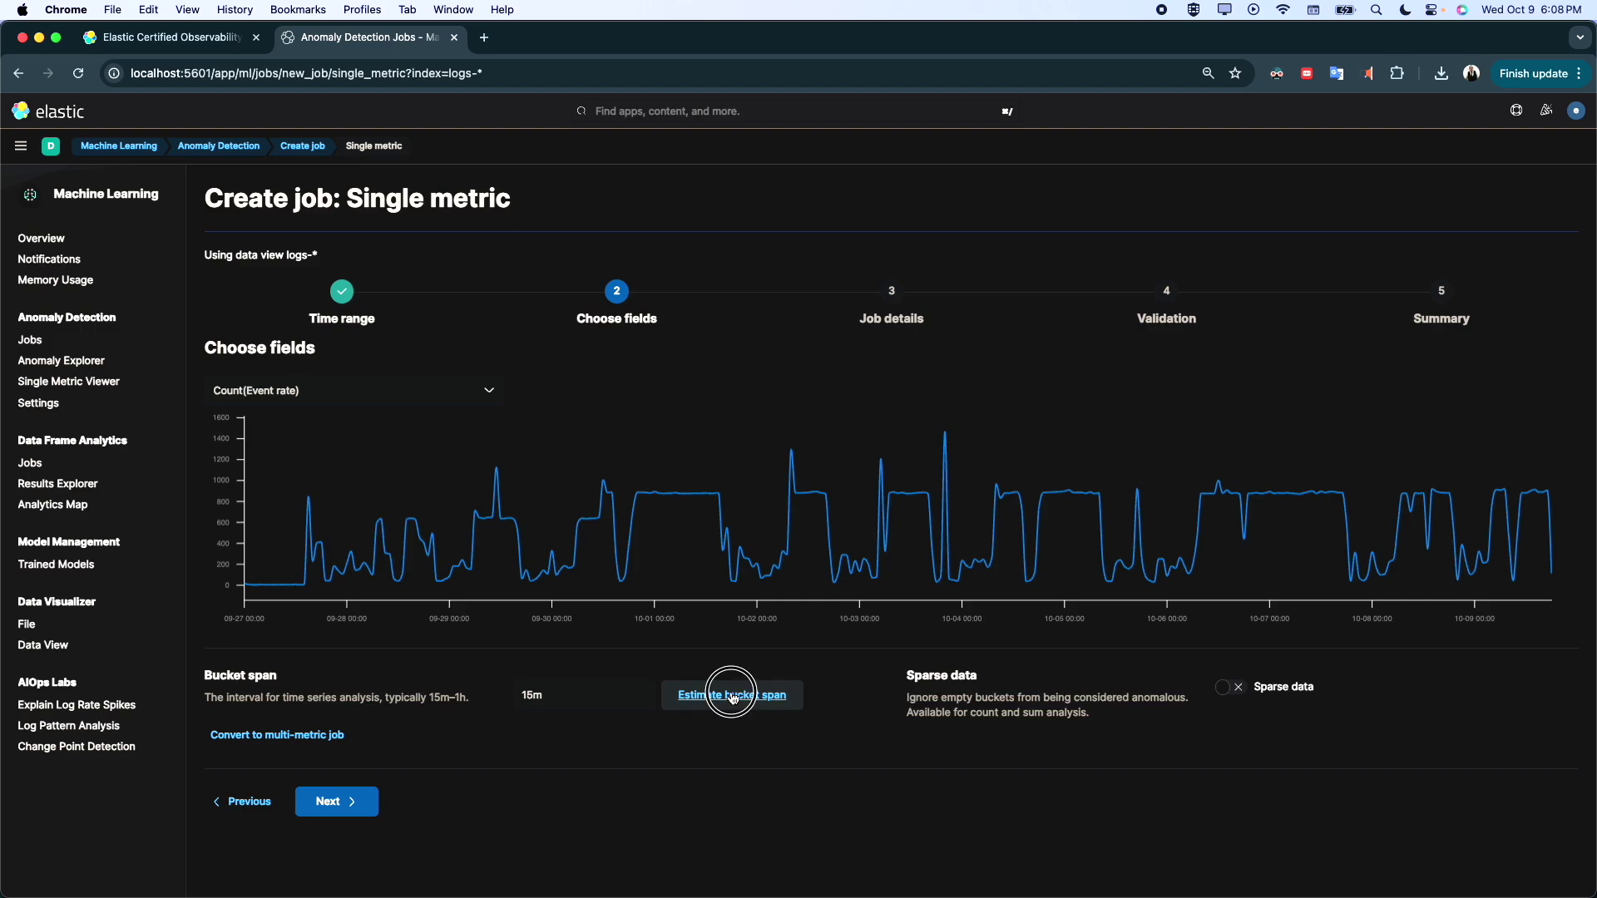
{"action": "left_click", "coordinate": [534, 699]}
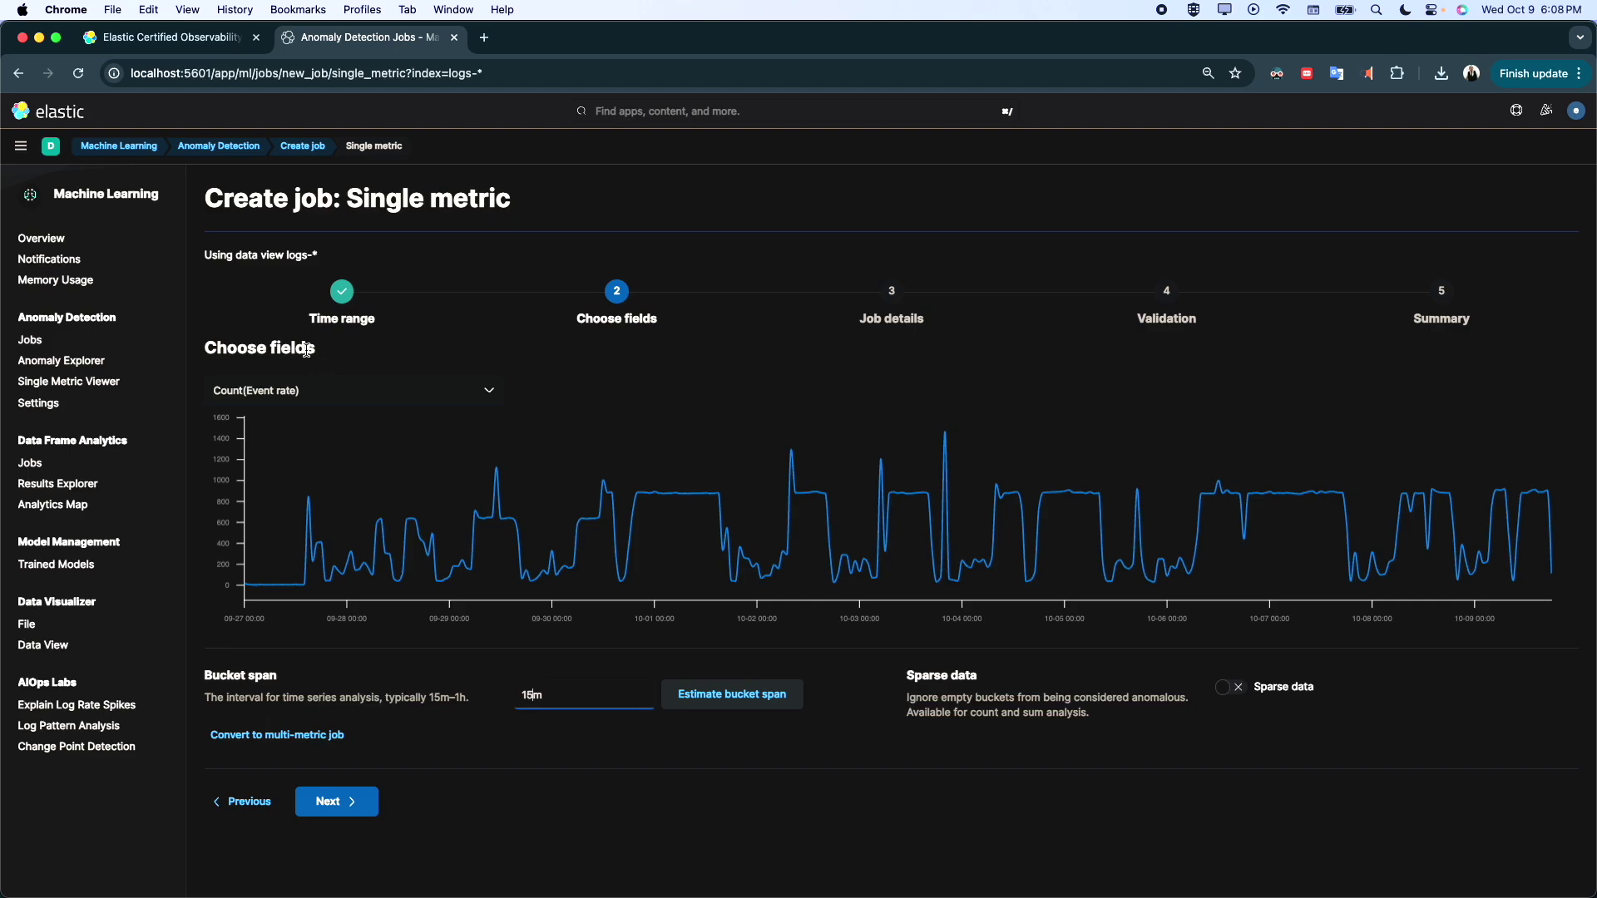
{"action": "left_click", "coordinate": [333, 803]}
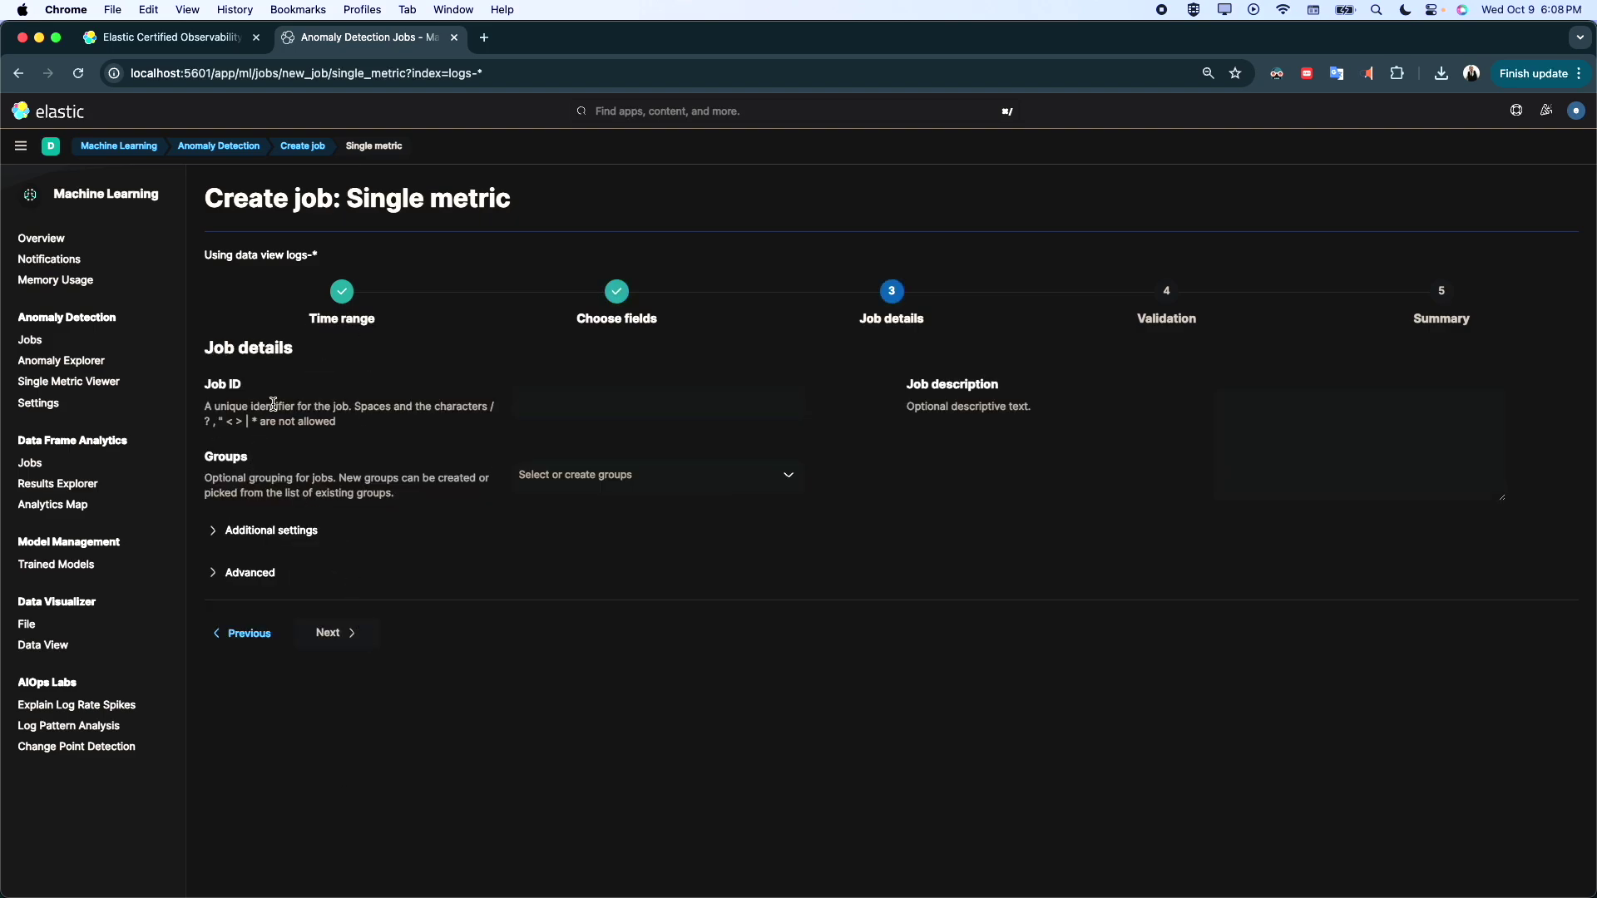
Set the job ID to demo-ml.
{"action": "left_click", "coordinate": [615, 394]}
{"action": "type", "text": "demo-"}
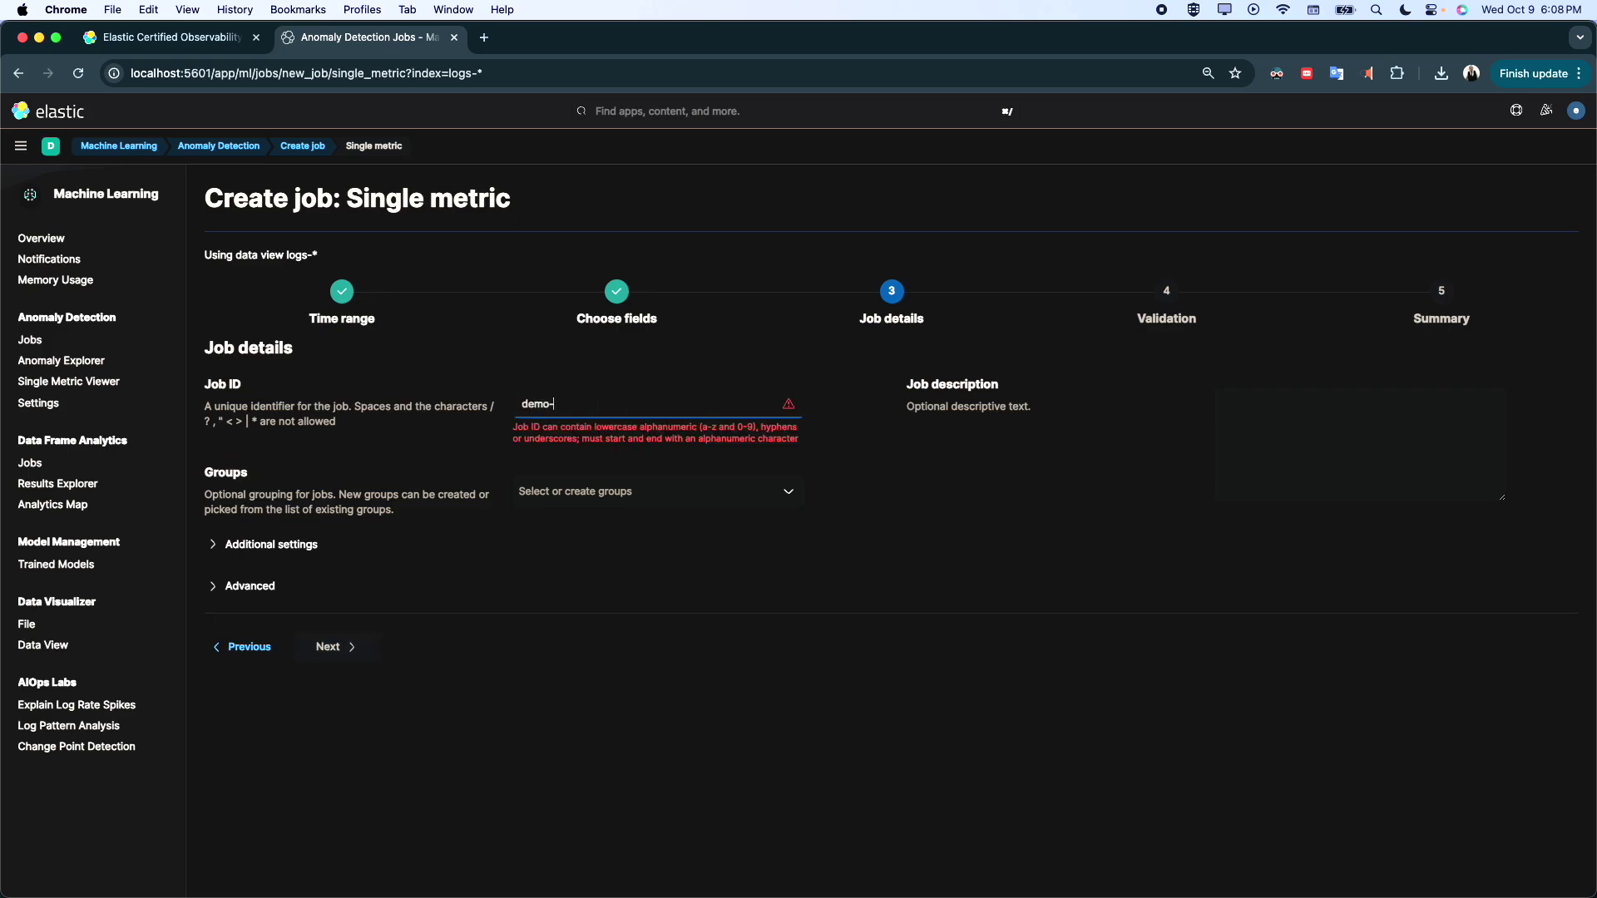
{"action": "type", "text": "ml"}
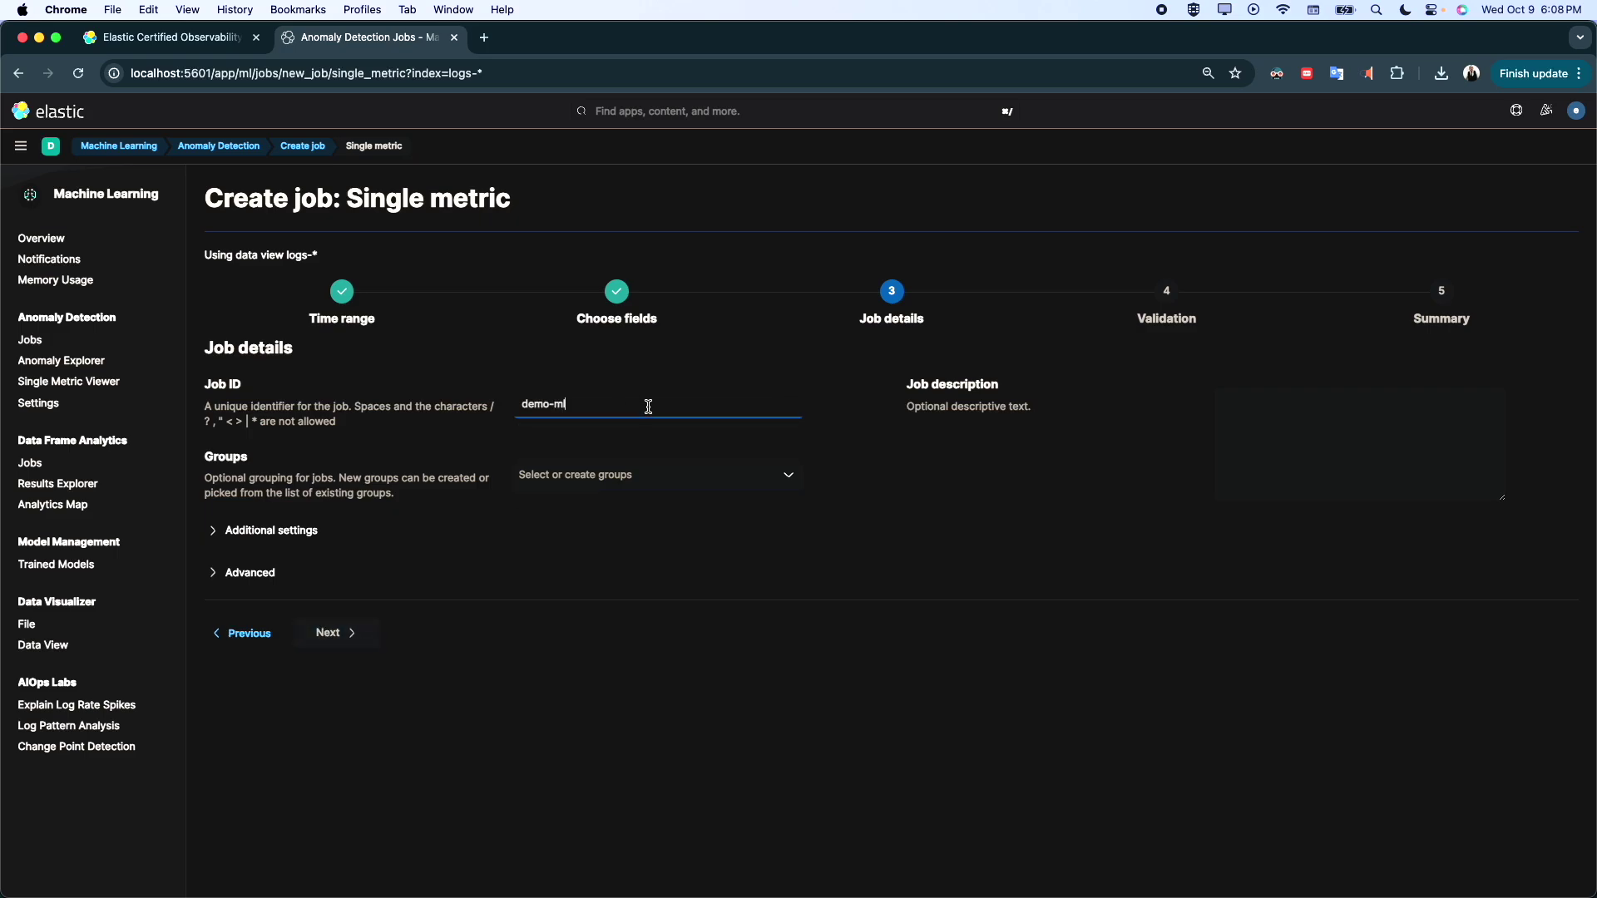
{"action": "left_click", "coordinate": [997, 440]}
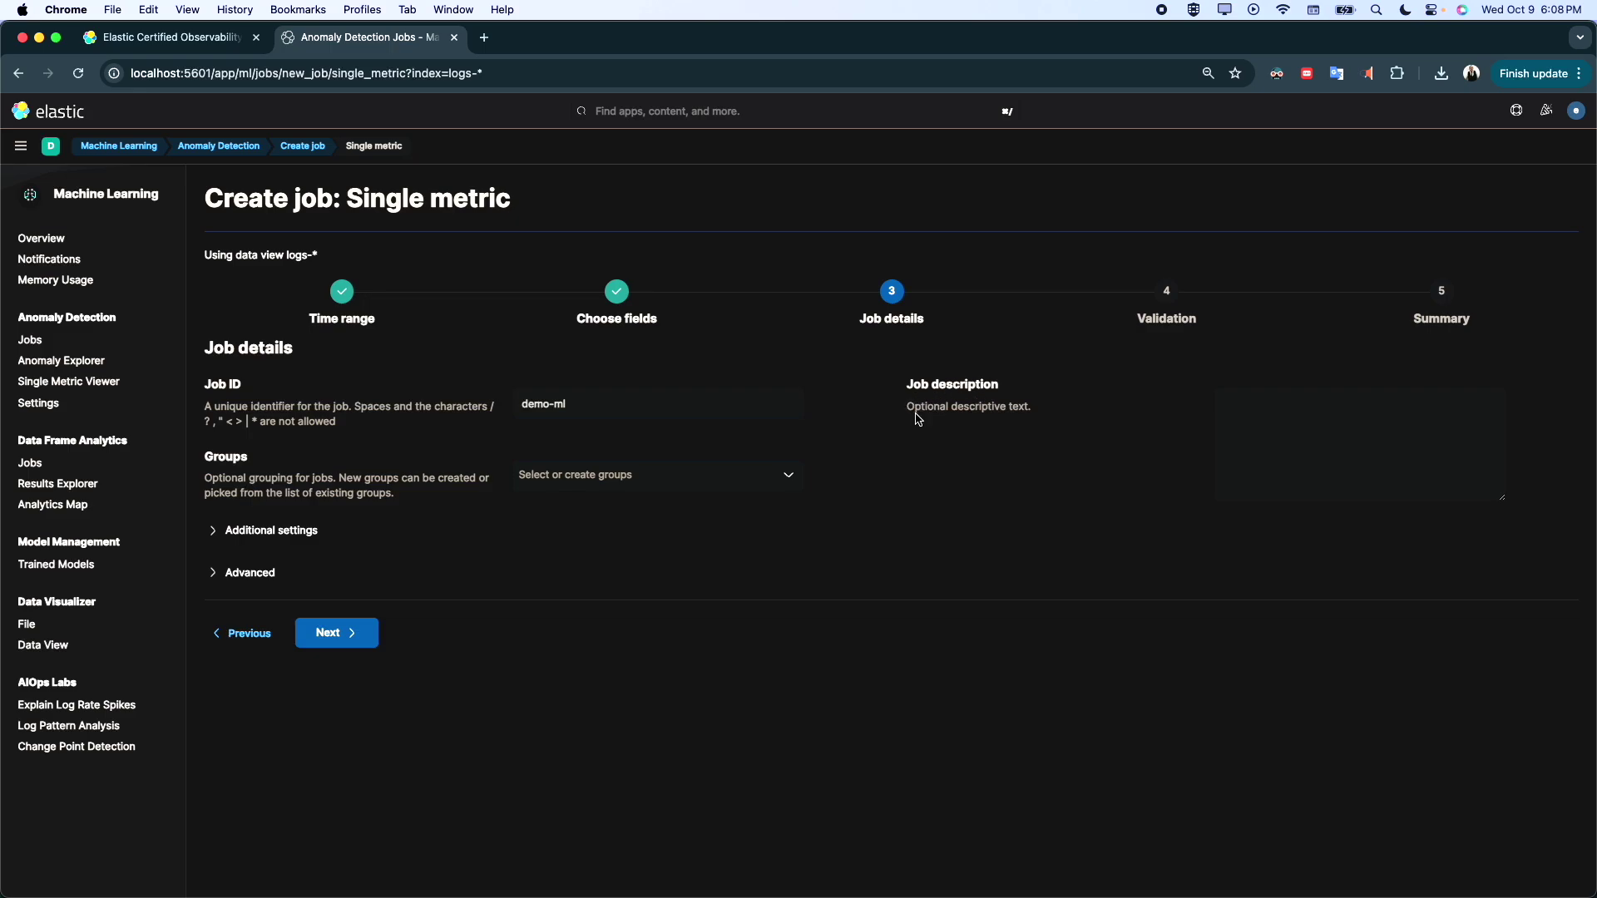
Look through the available job groups, the additional settings and the advanced settings of the job.
{"action": "left_click", "coordinate": [584, 488]}
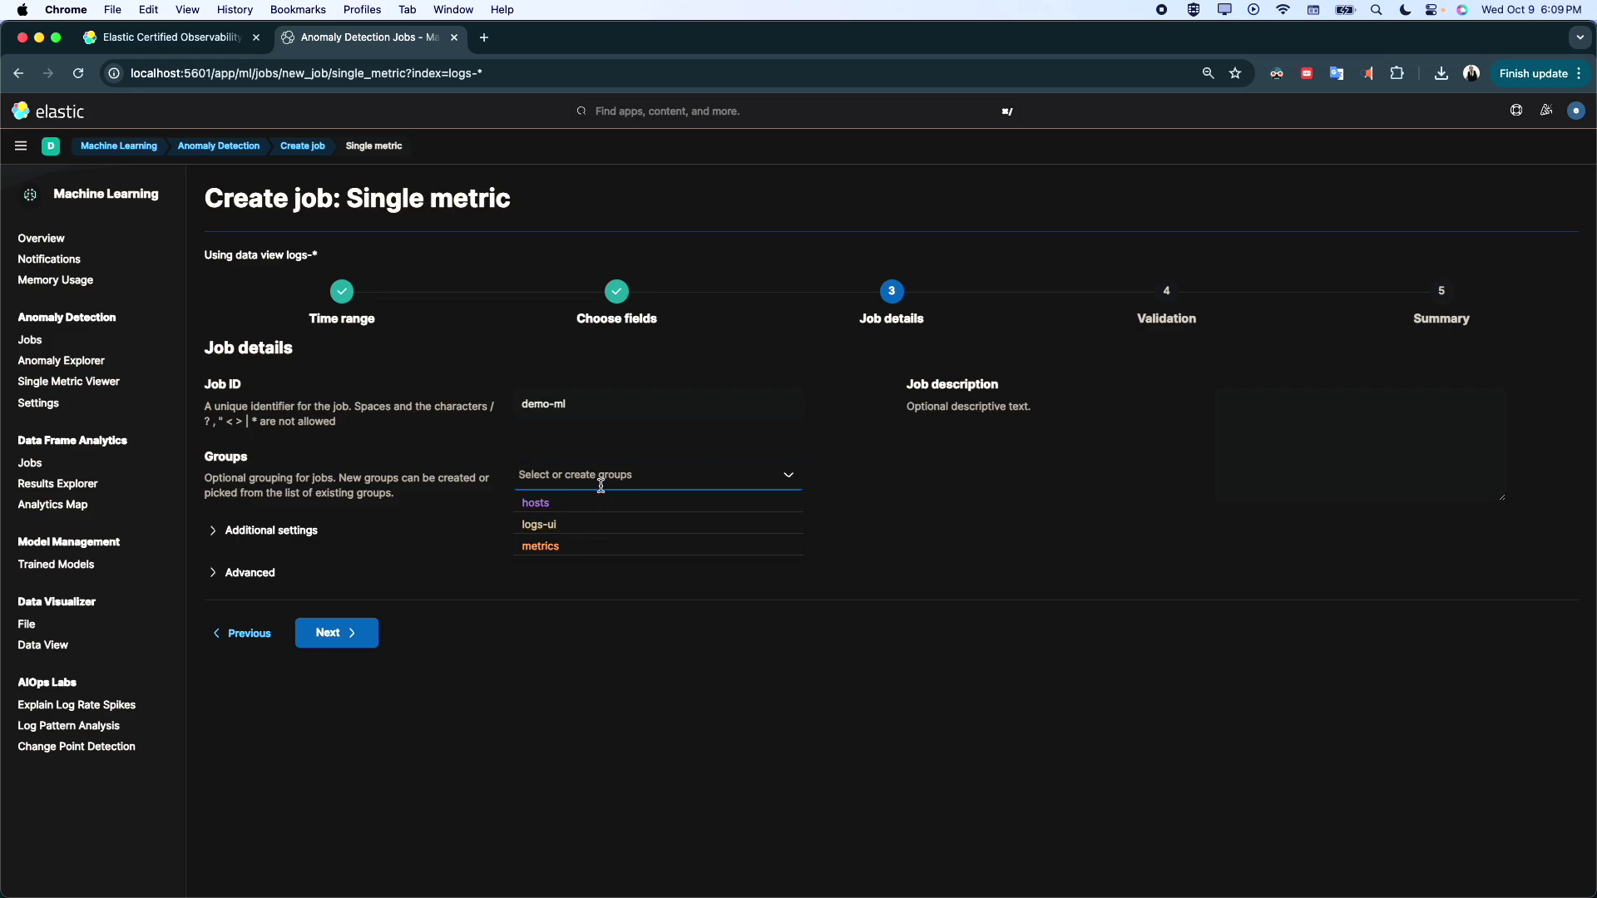
{"action": "left_click", "coordinate": [416, 530]}
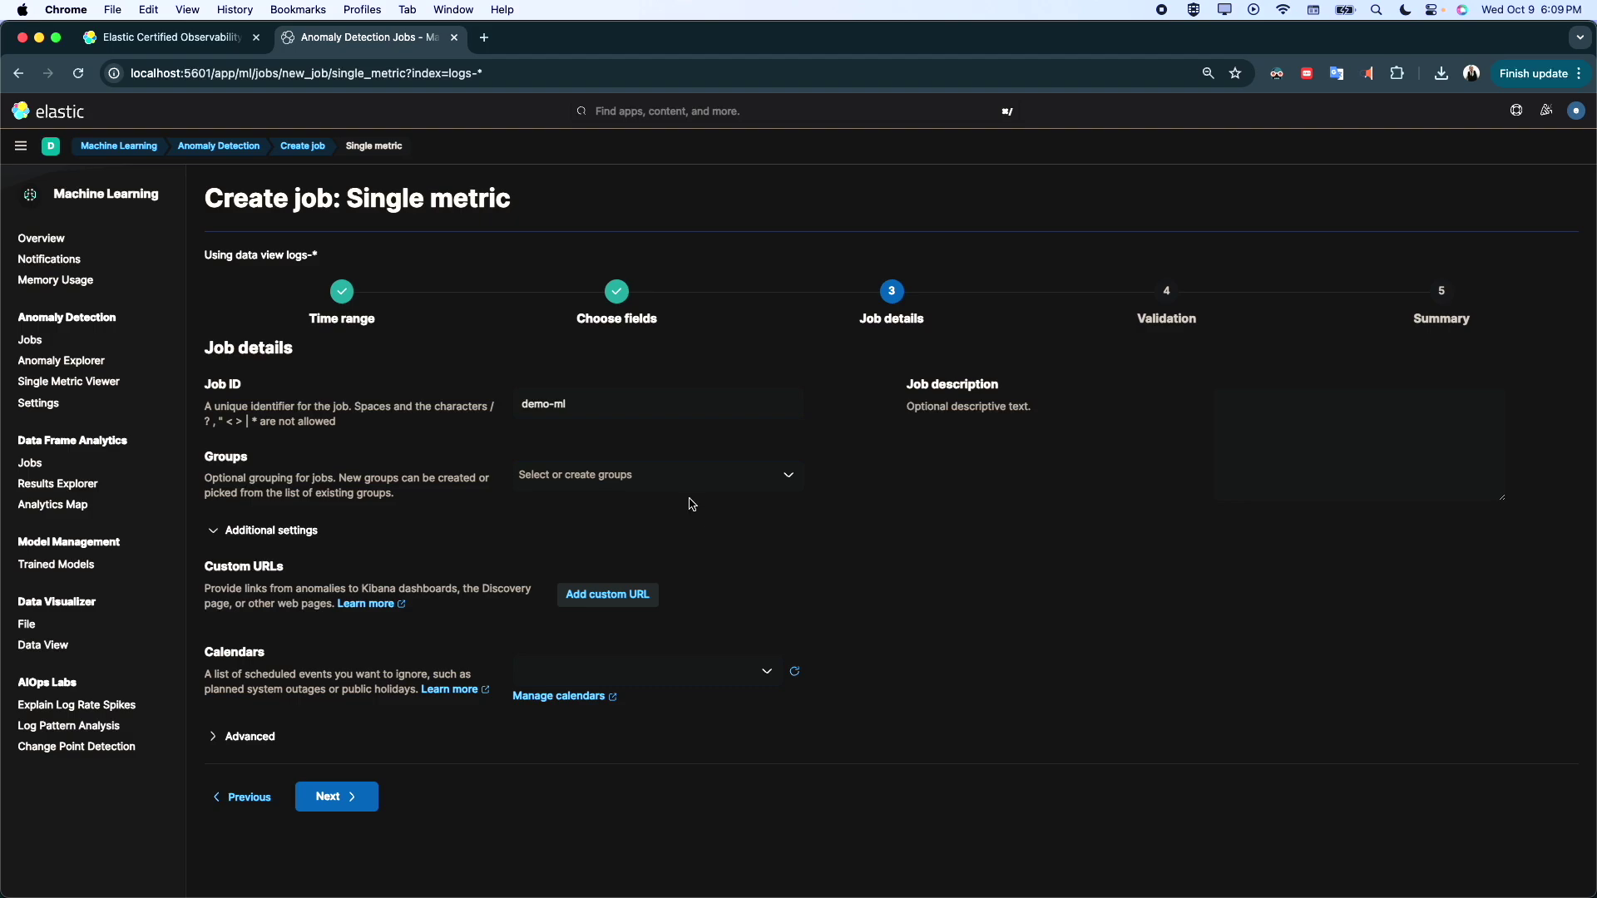
{"action": "left_click", "coordinate": [214, 532]}
{"action": "left_click", "coordinate": [218, 573]}
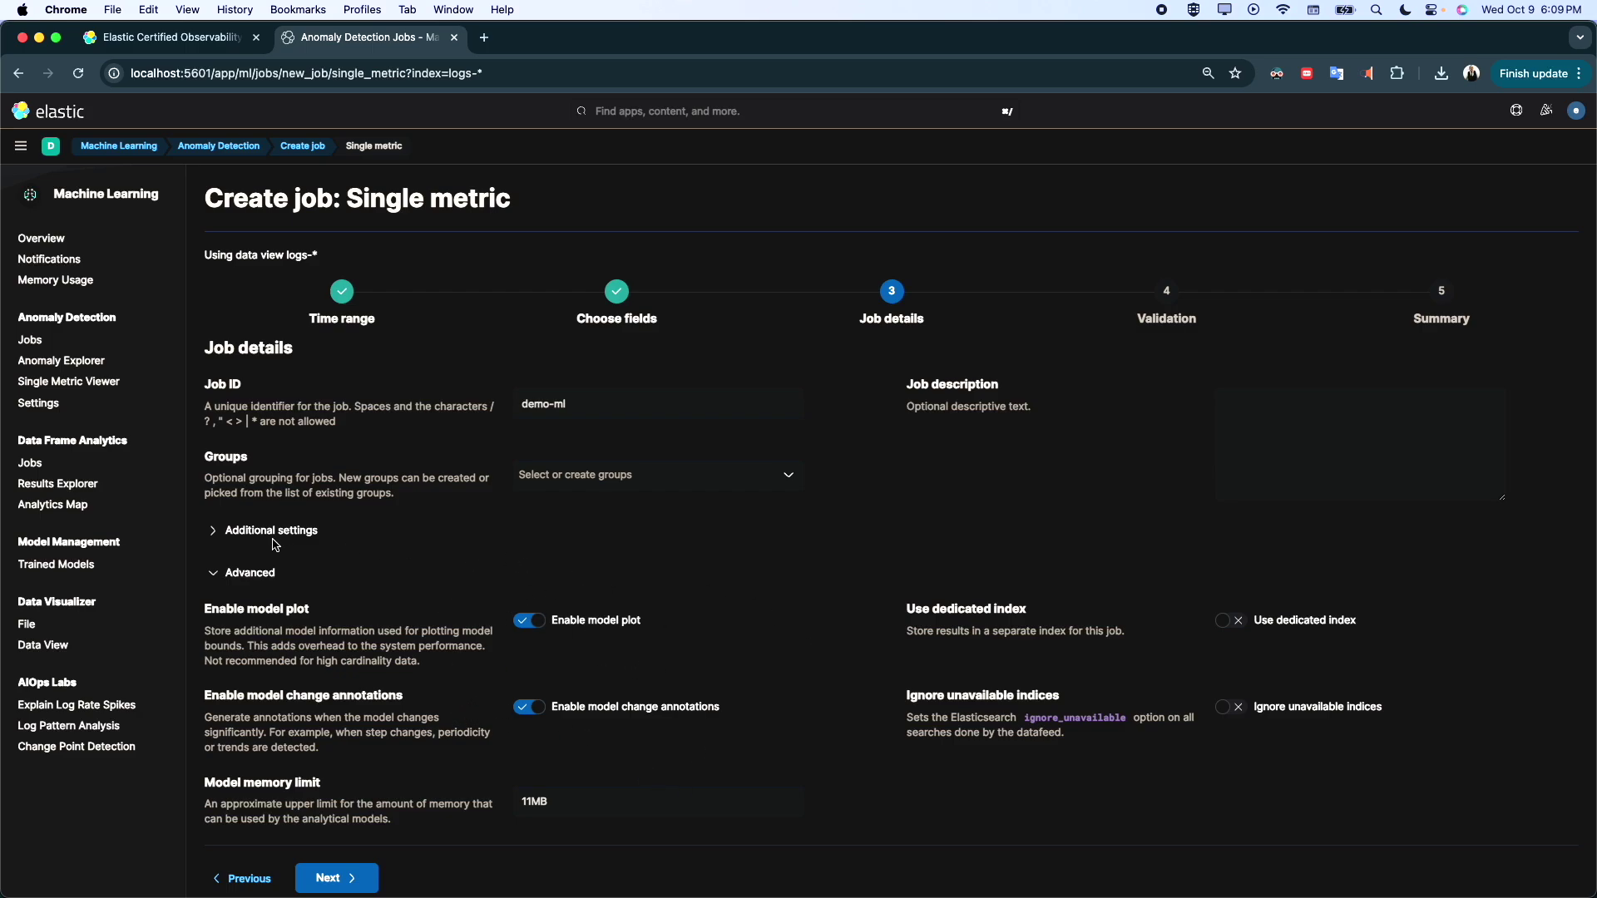
{"action": "left_click", "coordinate": [225, 576]}
Proceed through validation, create the job with immediate start enabled, and start it running in real time.
{"action": "left_click", "coordinate": [328, 632]}
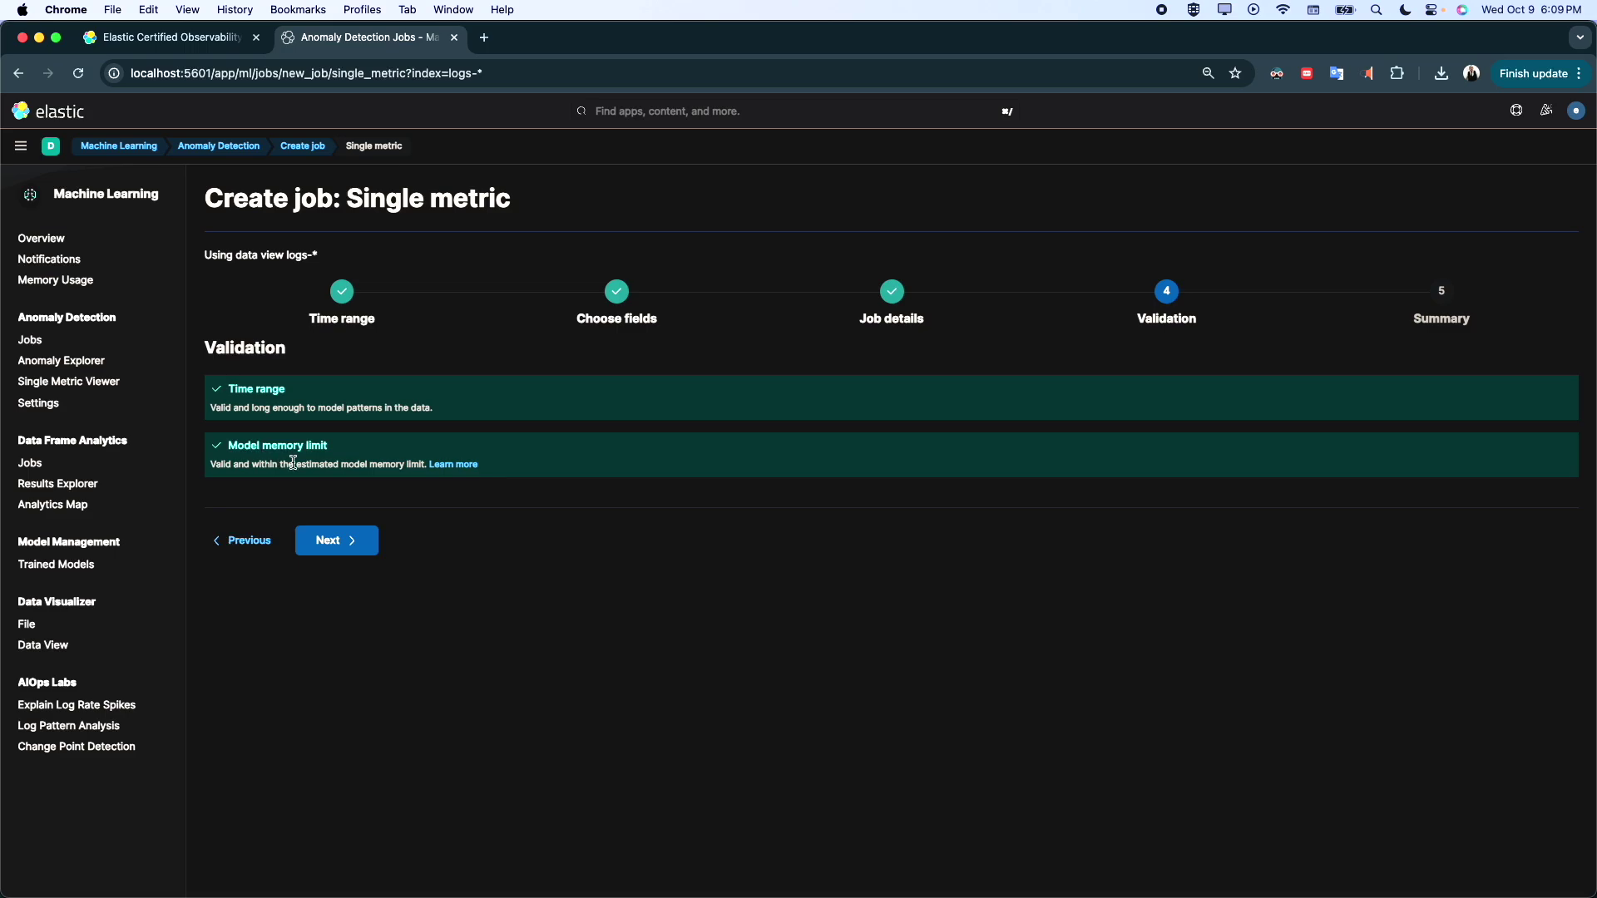
{"action": "left_click", "coordinate": [350, 543]}
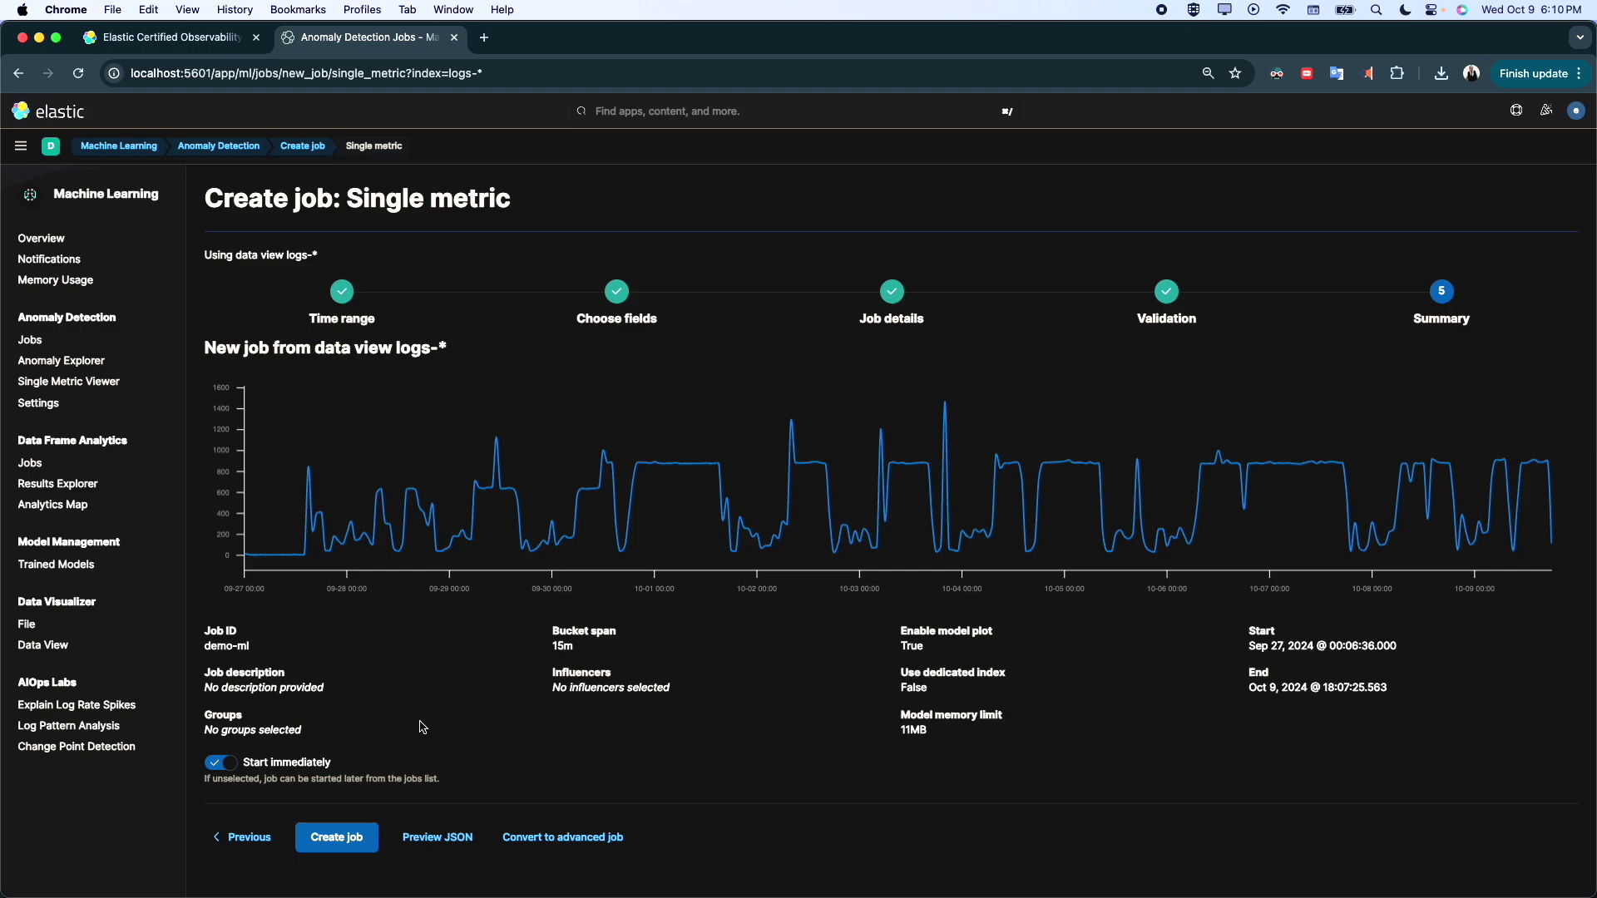
{"action": "left_click", "coordinate": [237, 771]}
{"action": "left_click", "coordinate": [238, 771]}
{"action": "left_click", "coordinate": [237, 771]}
{"action": "left_click", "coordinate": [217, 766]}
{"action": "left_click", "coordinate": [331, 845]}
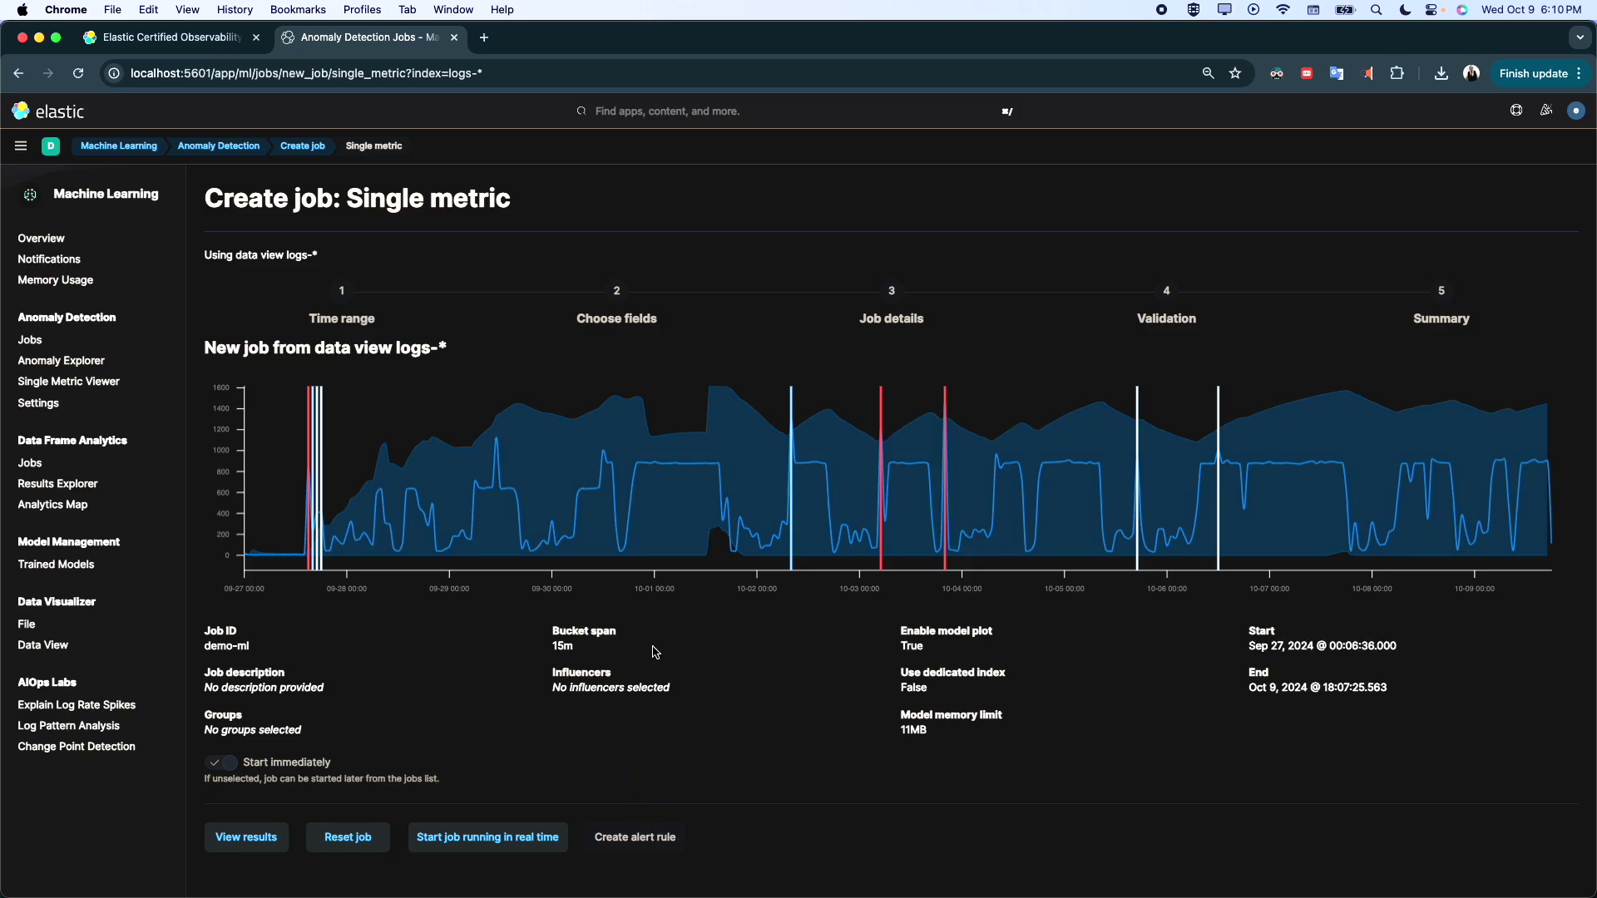
{"action": "left_click", "coordinate": [479, 849]}
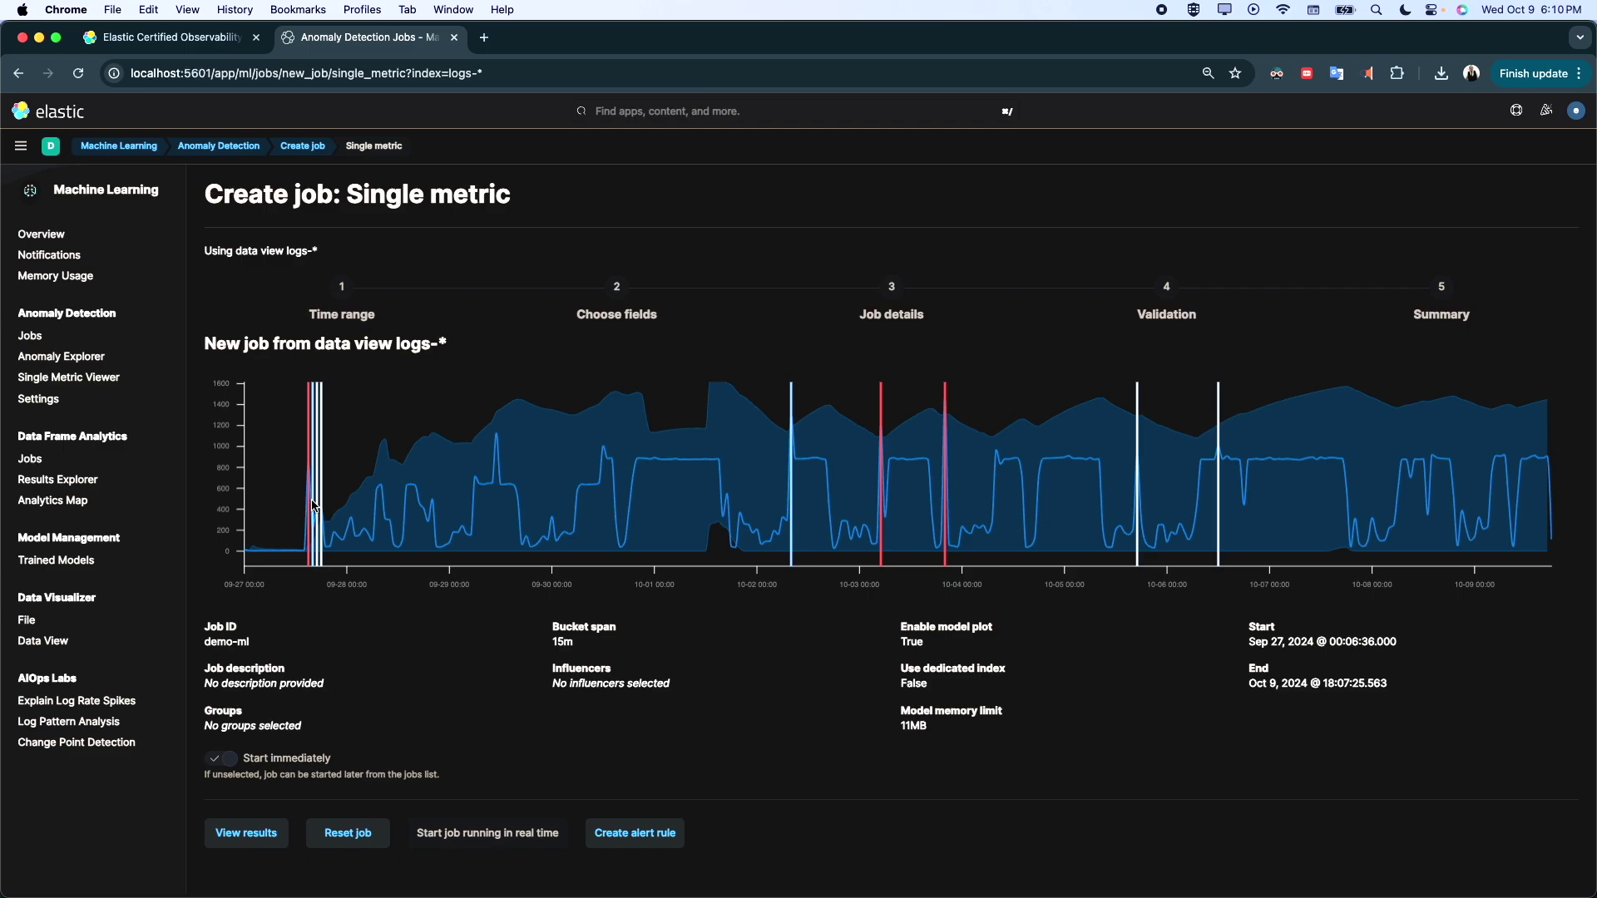
Open the demo-ml job's results and examine its anomalies in the Single Metric Viewer and the Anomaly Explorer.
{"action": "left_click", "coordinate": [250, 834]}
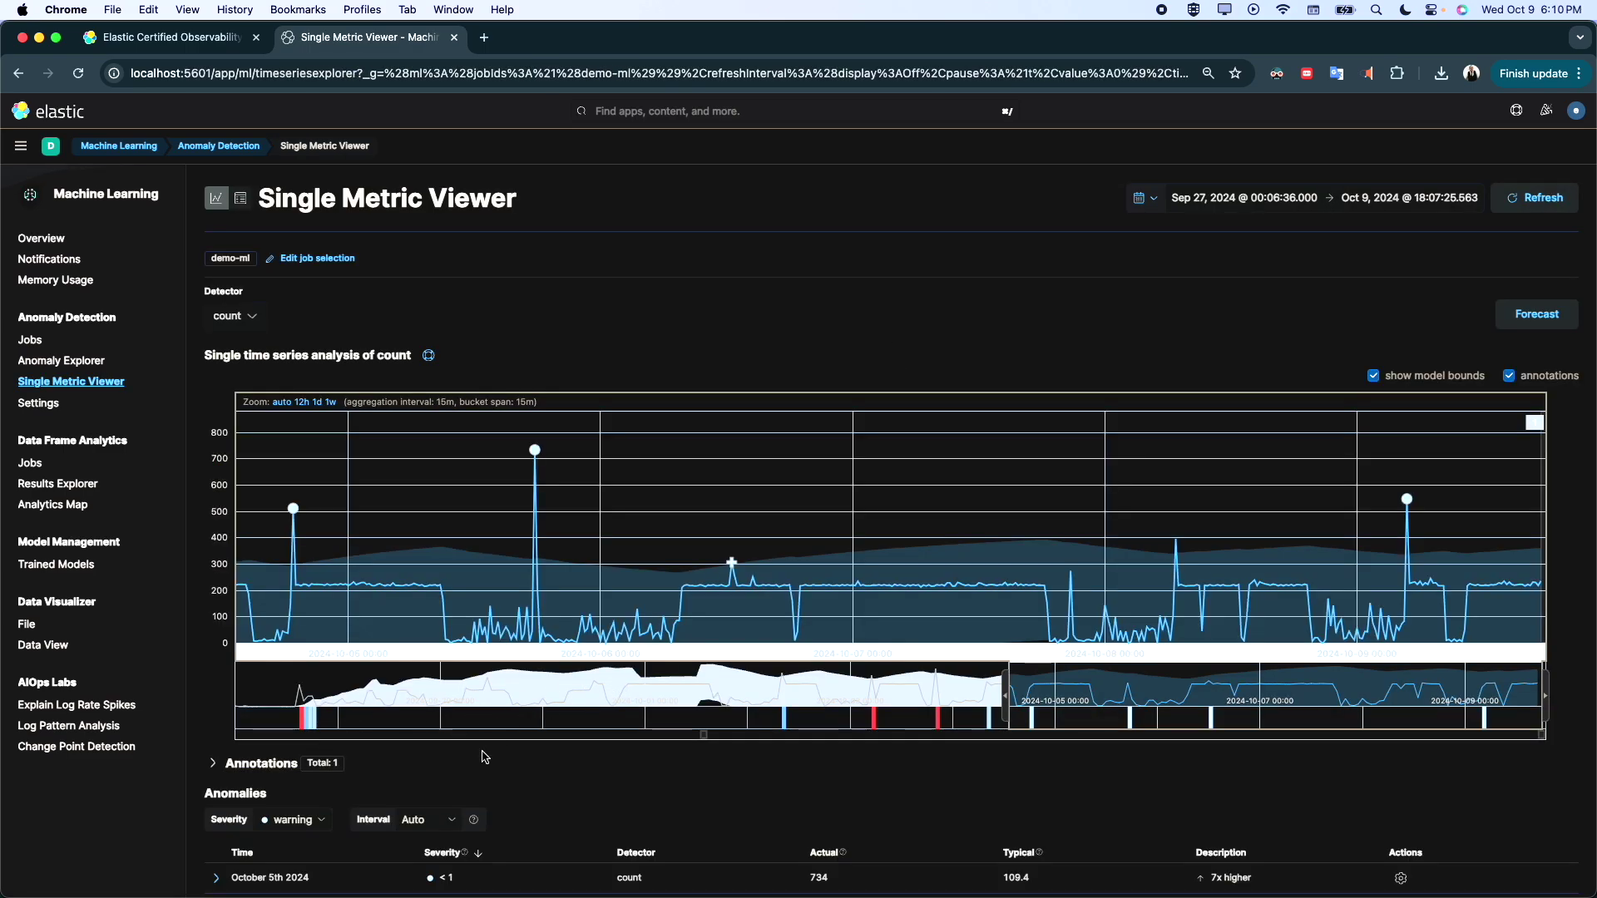
{"action": "scroll", "coordinate": [485, 757], "scroll_direction": "down", "scroll_amount": 2}
{"action": "scroll", "coordinate": [478, 690], "scroll_direction": "up", "scroll_amount": 2}
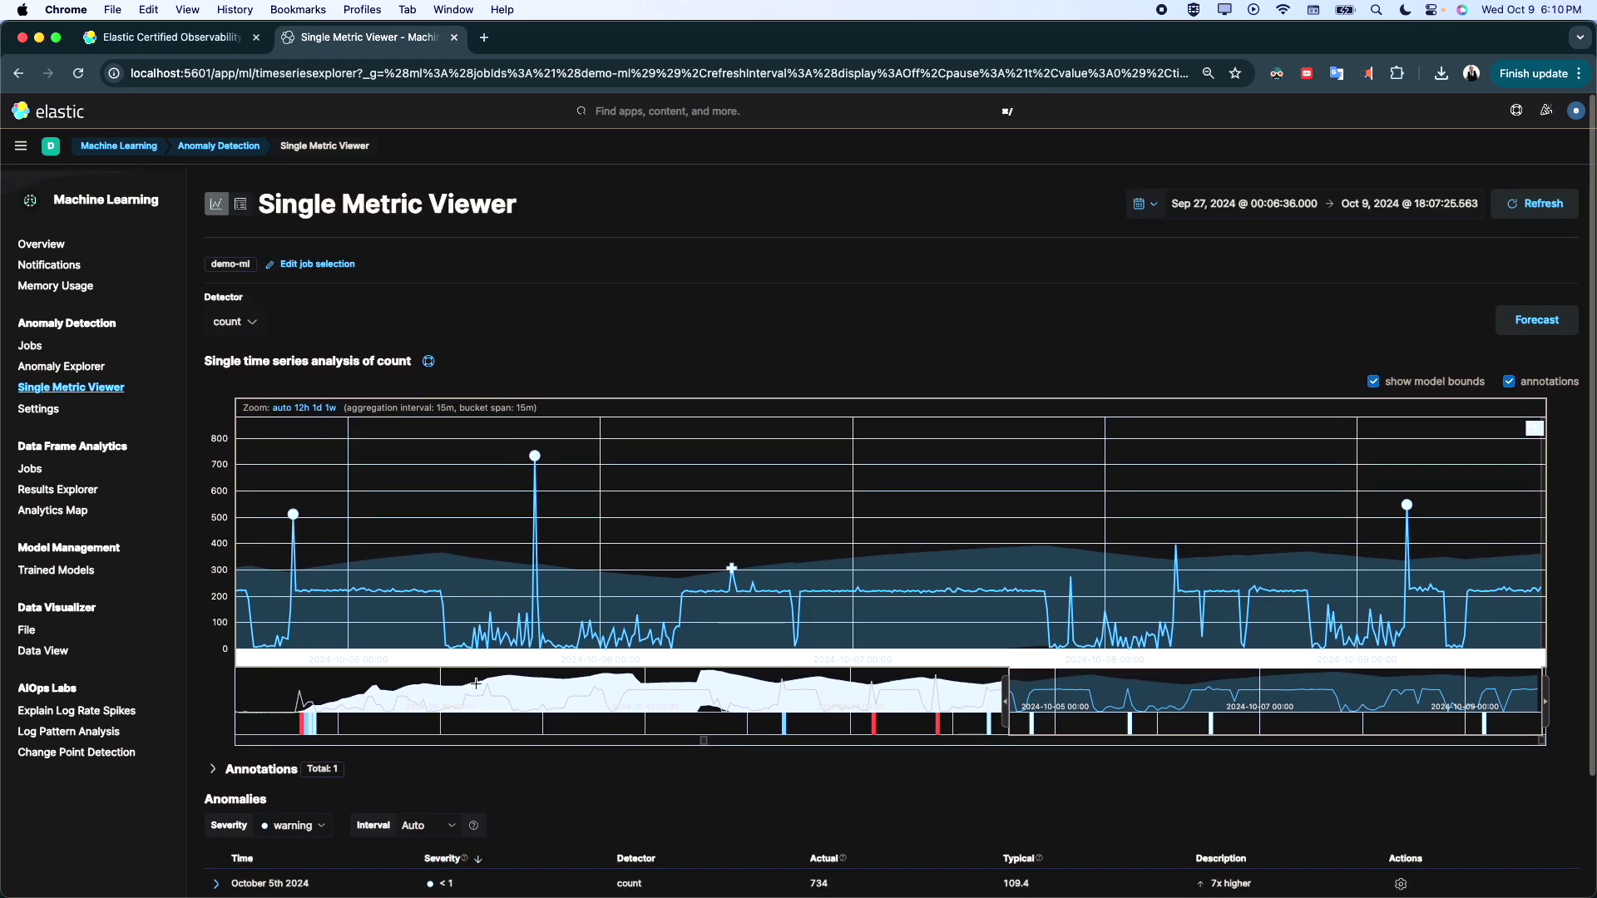
{"action": "left_click", "coordinate": [245, 318]}
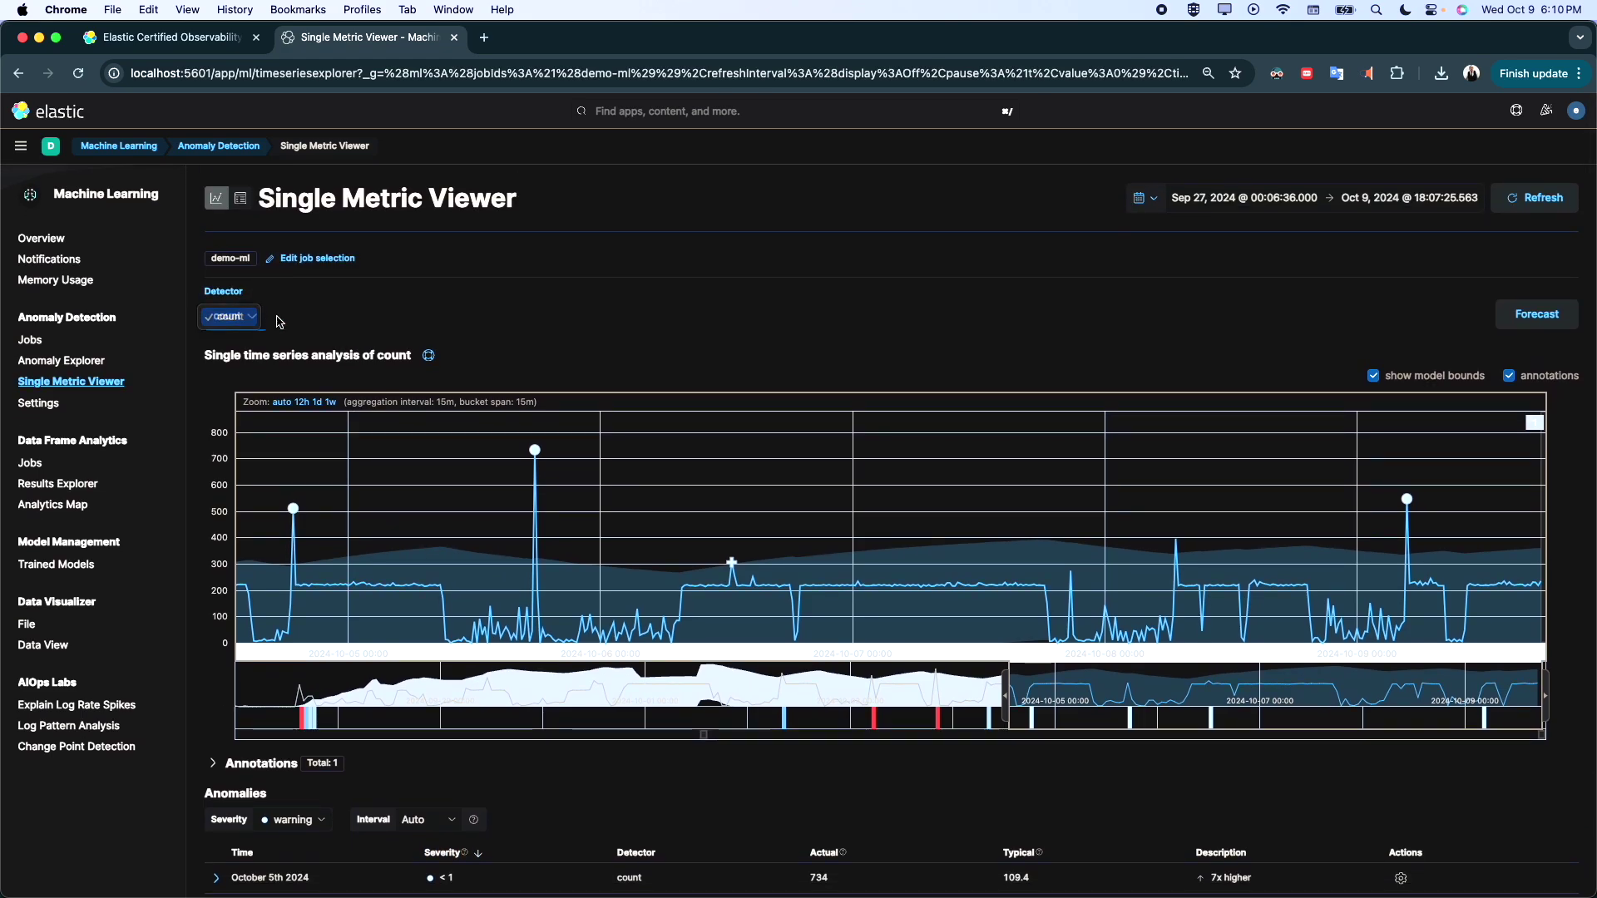
{"action": "left_click", "coordinate": [279, 322]}
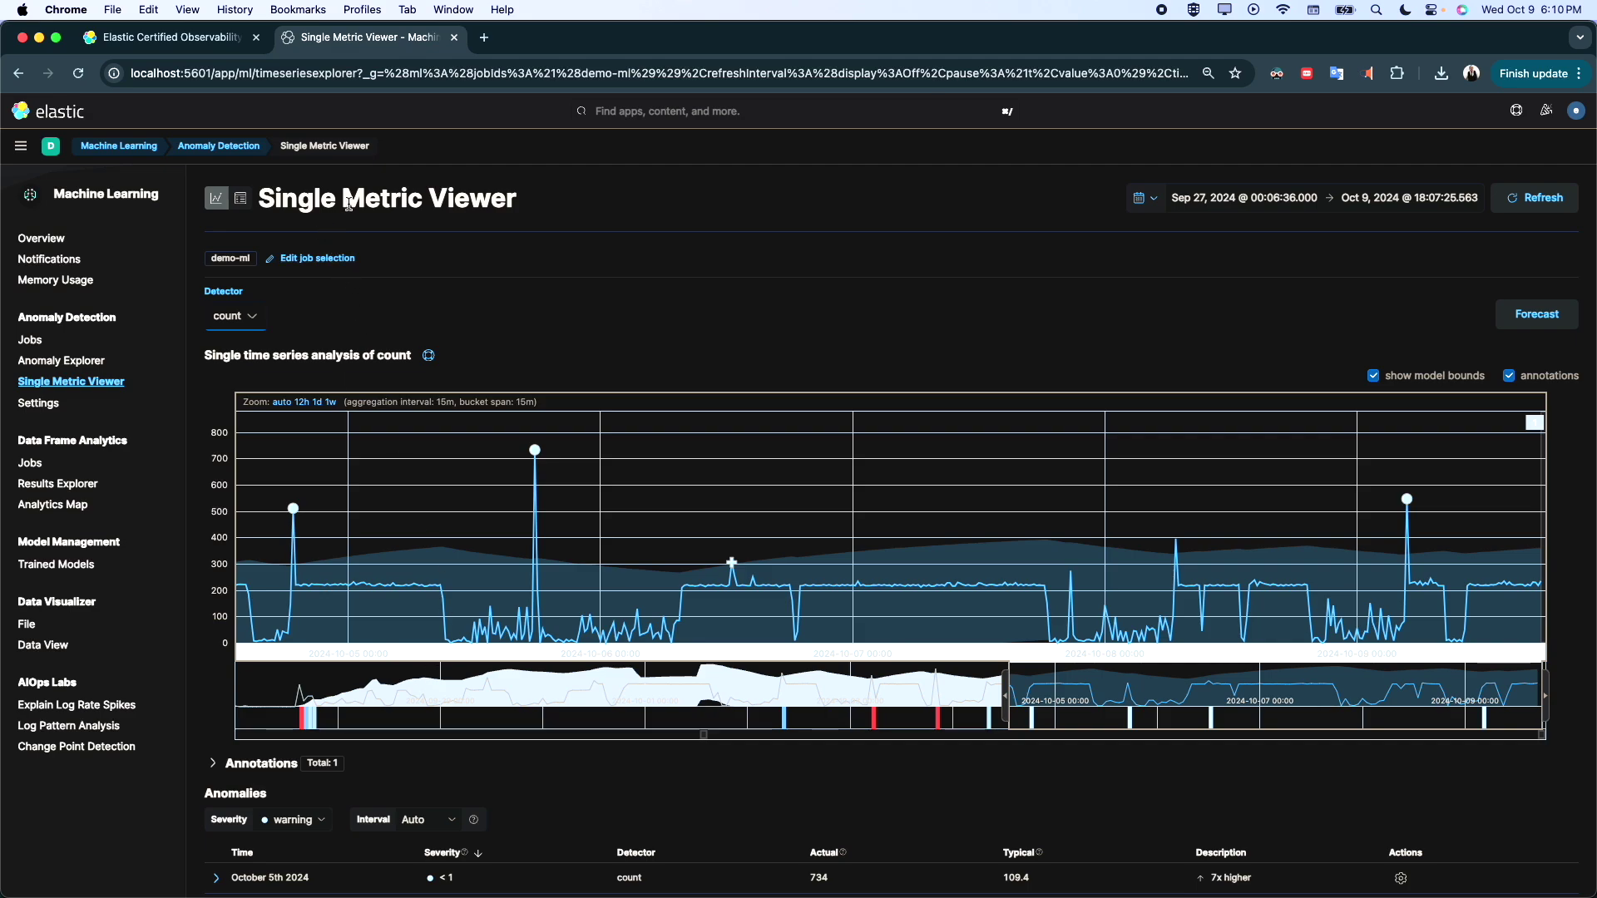
{"action": "left_click", "coordinate": [242, 200]}
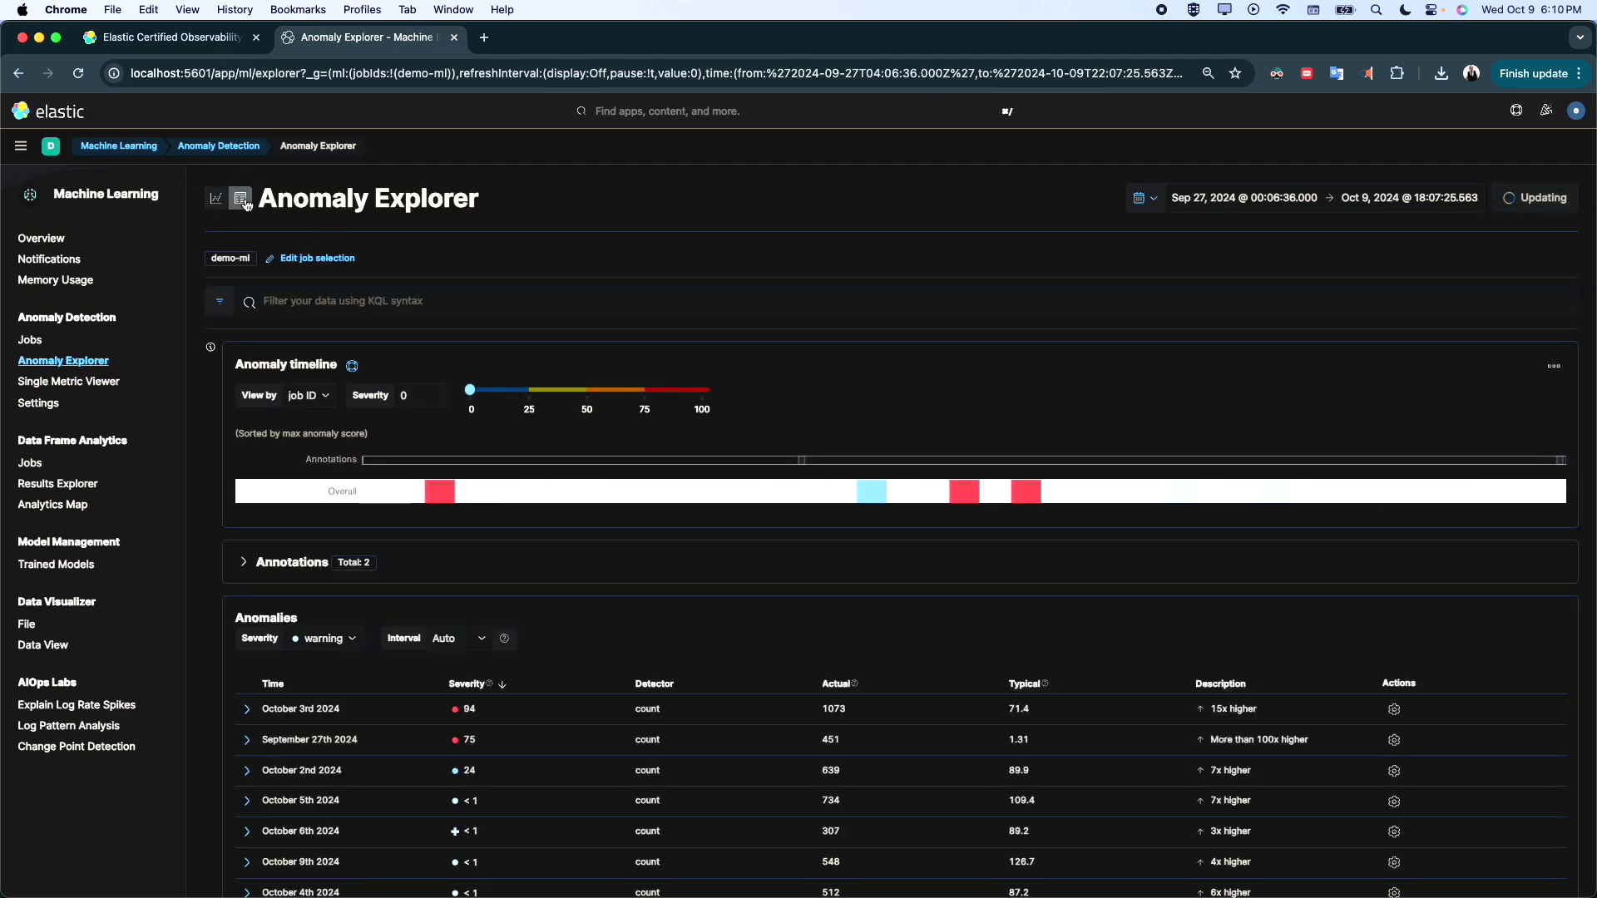
{"action": "scroll", "coordinate": [419, 594], "scroll_direction": "down", "scroll_amount": 2}
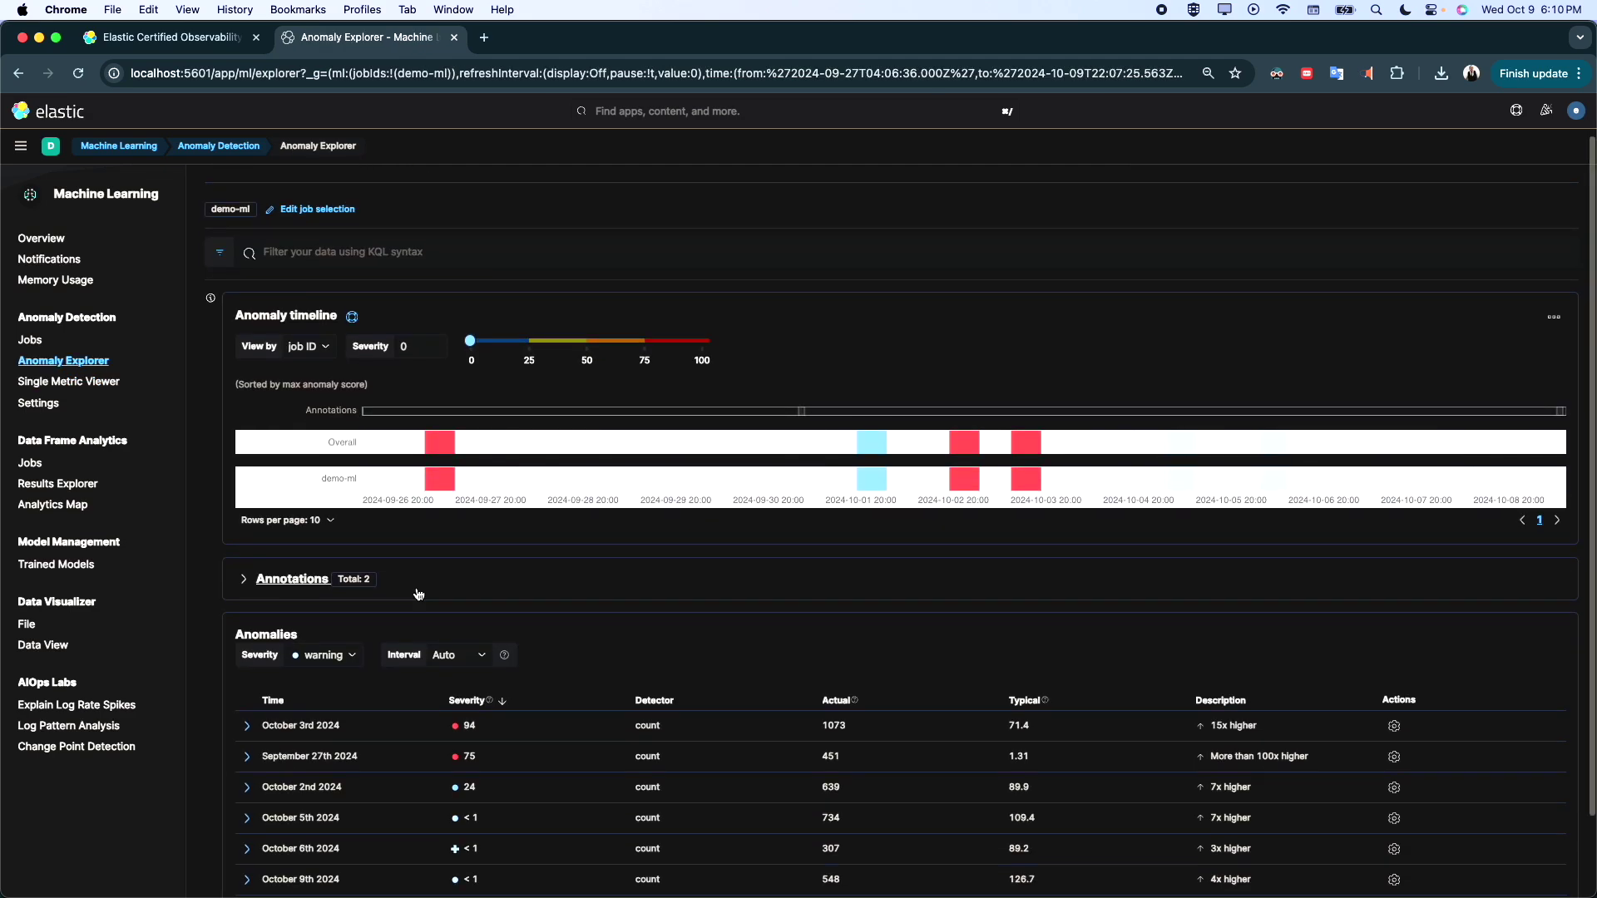
{"action": "scroll", "coordinate": [419, 594], "scroll_direction": "down", "scroll_amount": 4}
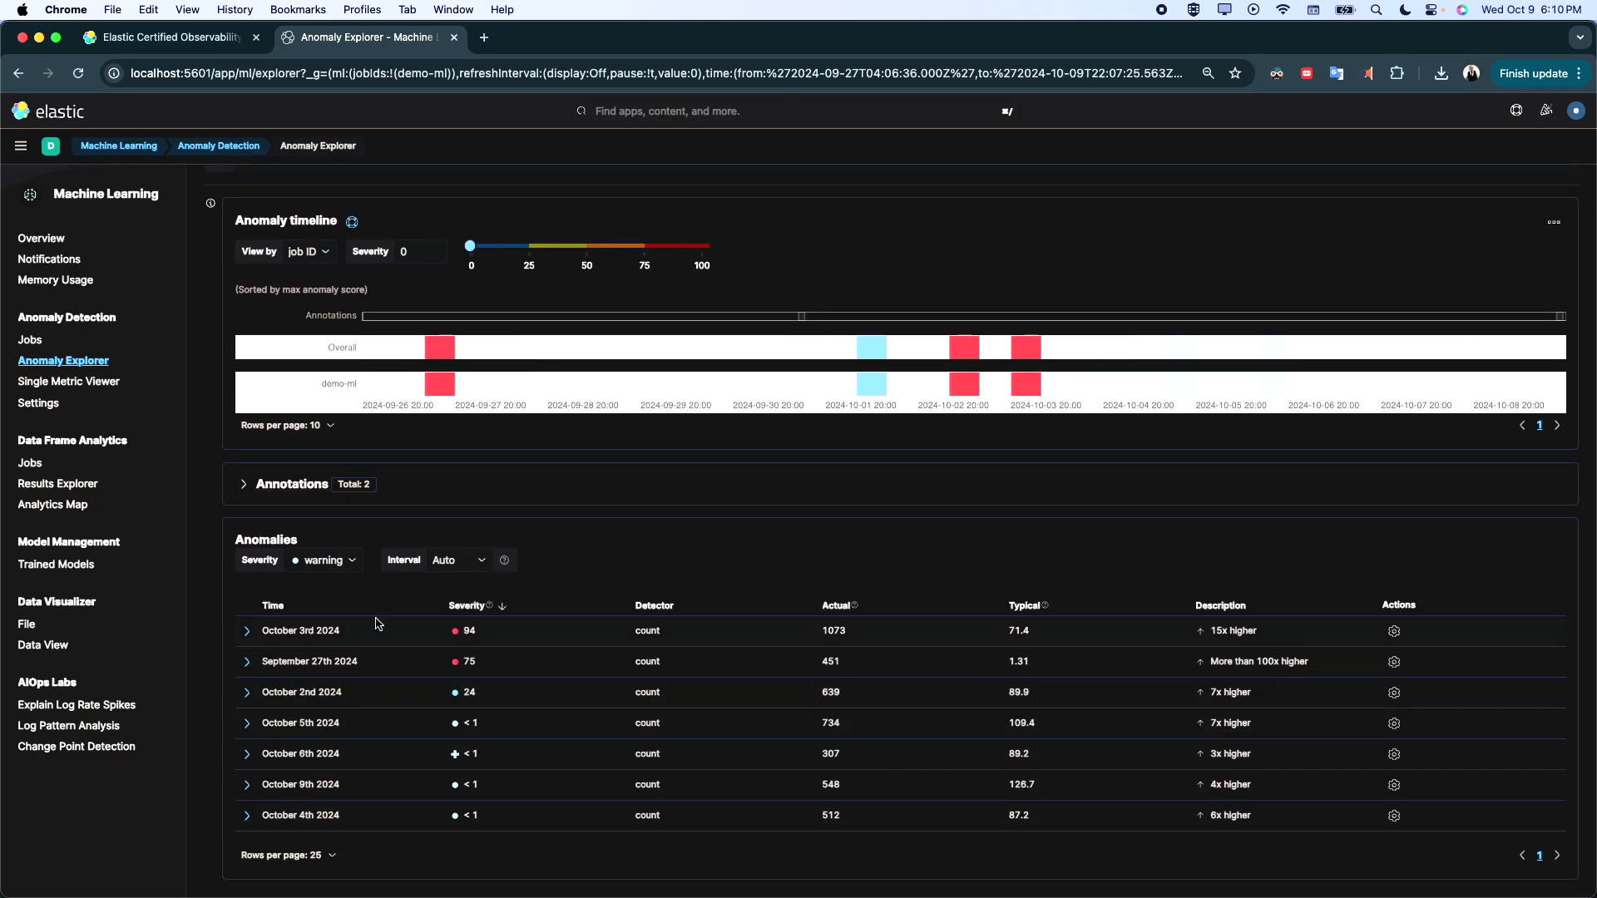